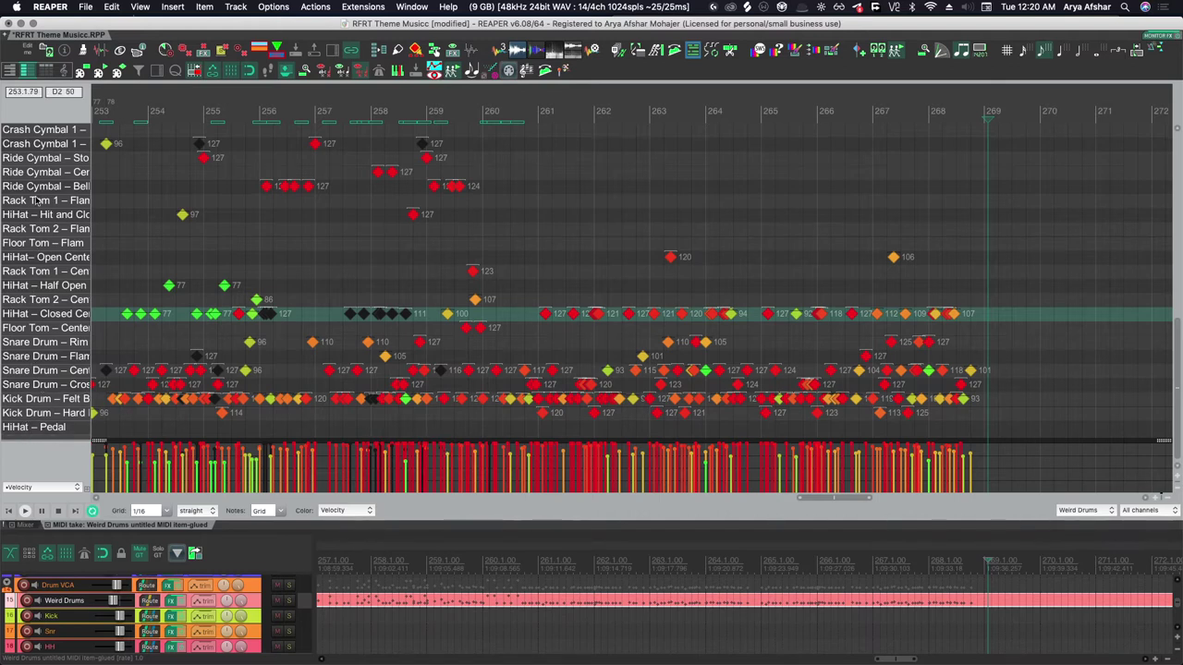
Browse the Weird Drums rows: Snare Drum – Cross, HiHat – Closed Edge, HiHat – Closed Center, Kick Drum – Hard.
scroll(171, 250, "up", 4)
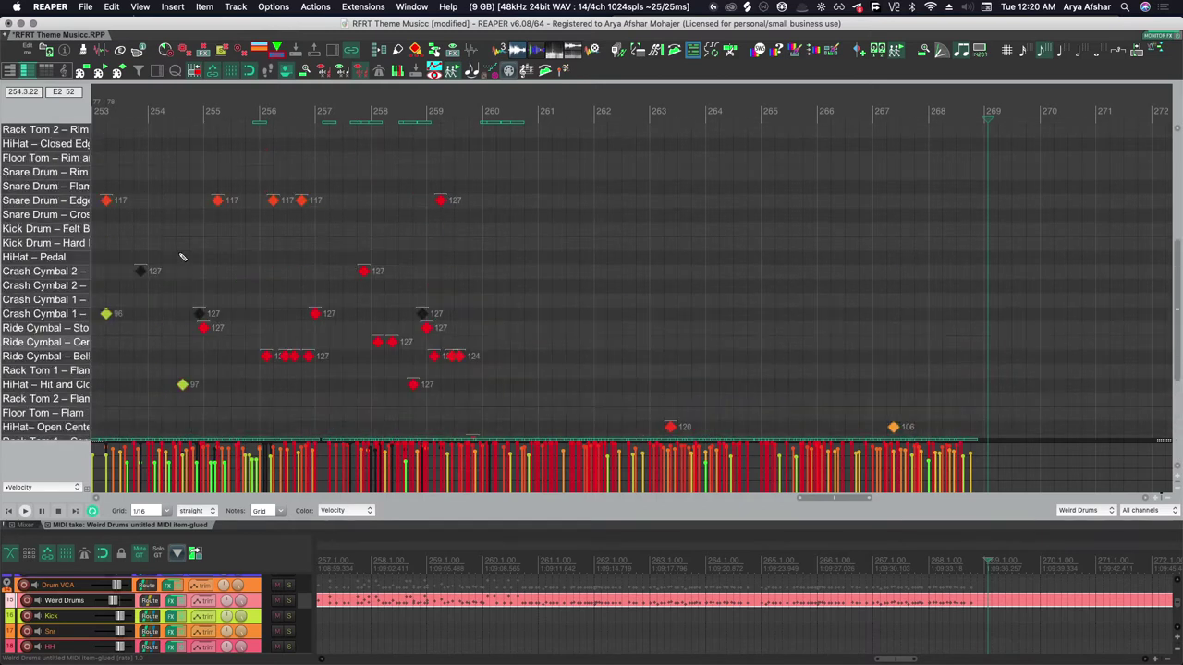
left_click(51, 214)
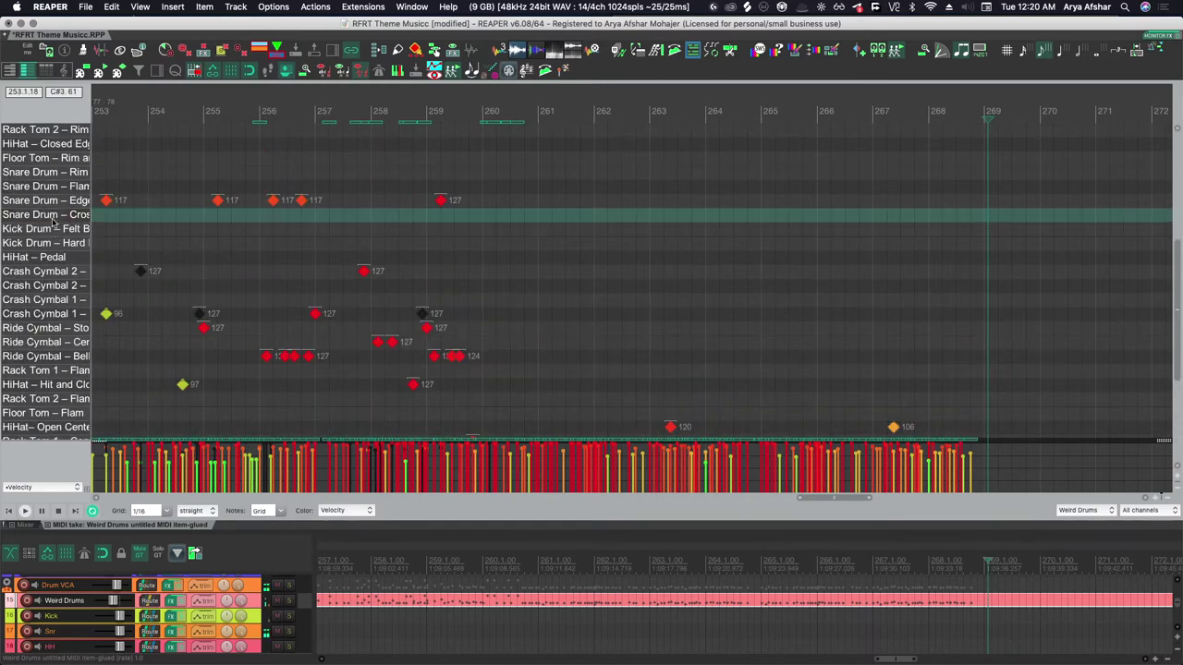
left_click(51, 148)
scroll(56, 278, "down", 2)
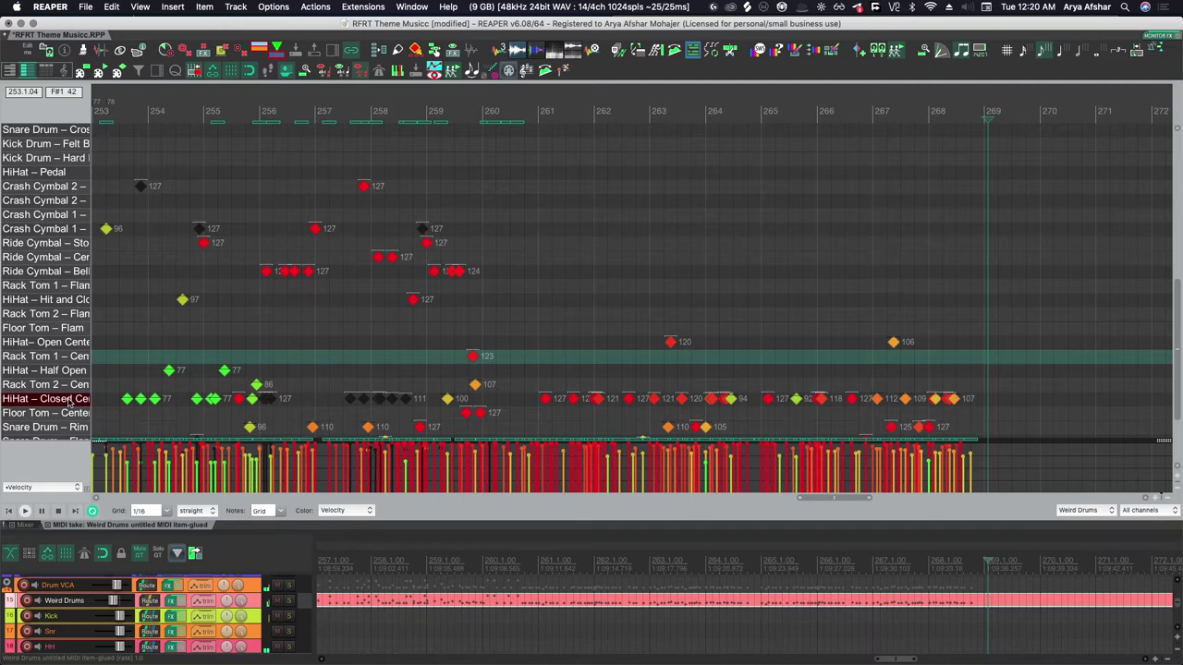
left_click(68, 399)
scroll(68, 401, "down", 2)
left_click(44, 415)
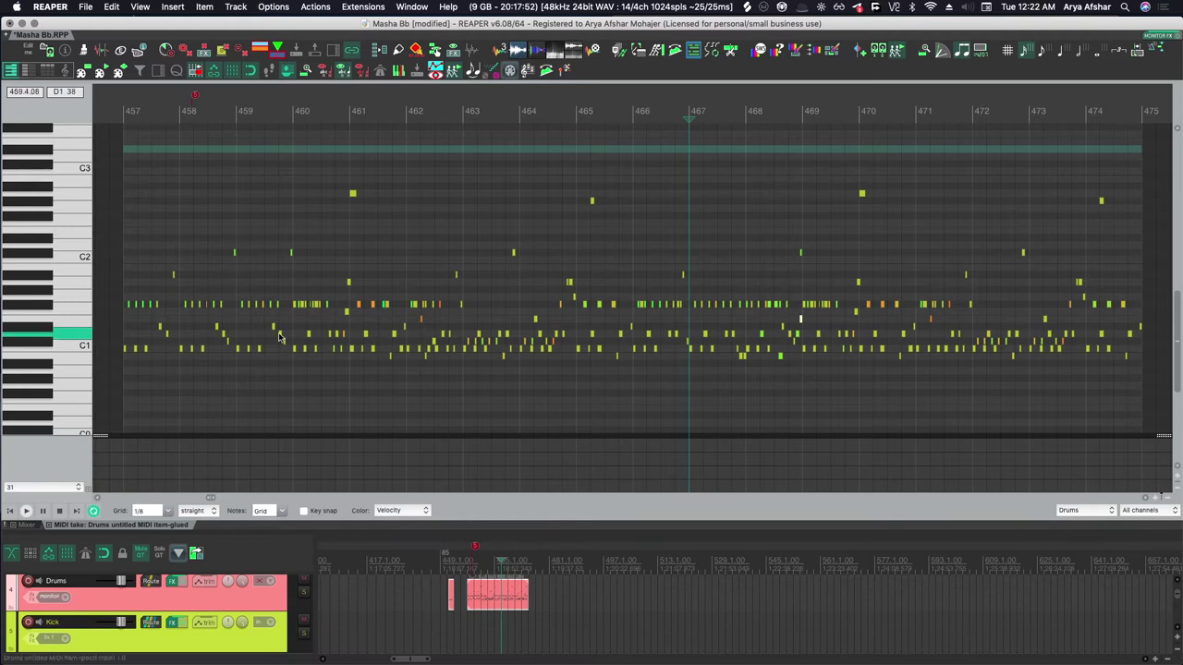
Name the C1 drum key 'BD 1' in the MIDI editor.
left_click(76, 347)
left_click(76, 347)
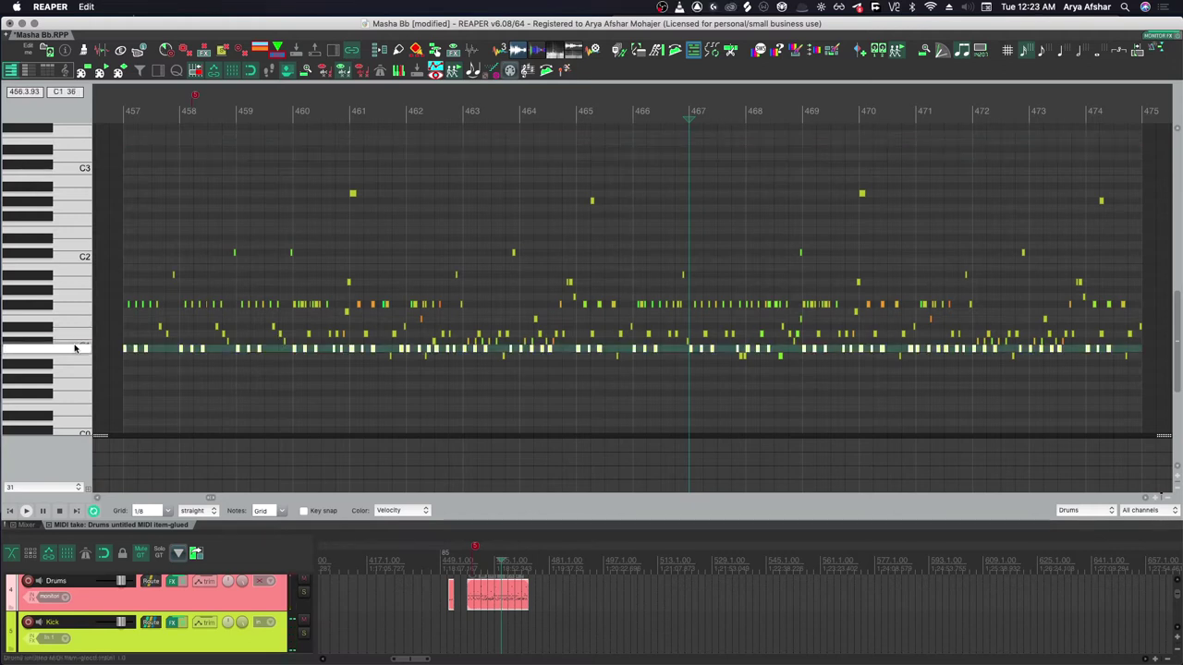
type("BD 1")
key("Return")
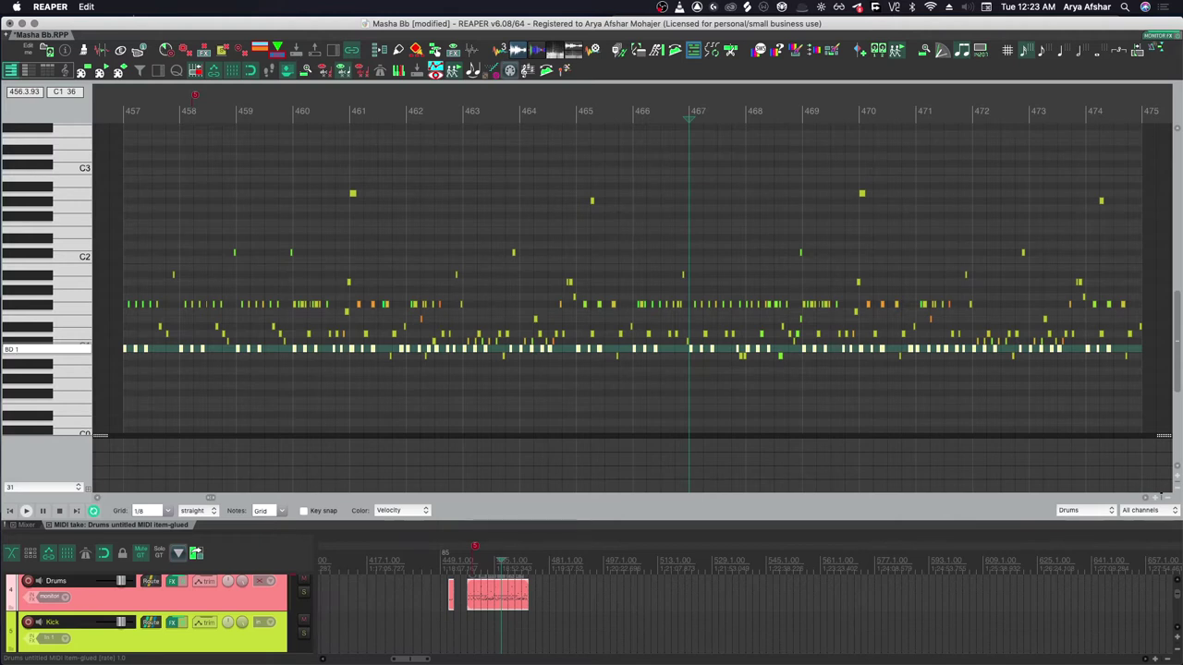
Name the D1 drum key 'Snr 1'.
left_click(69, 335)
double_click(66, 335)
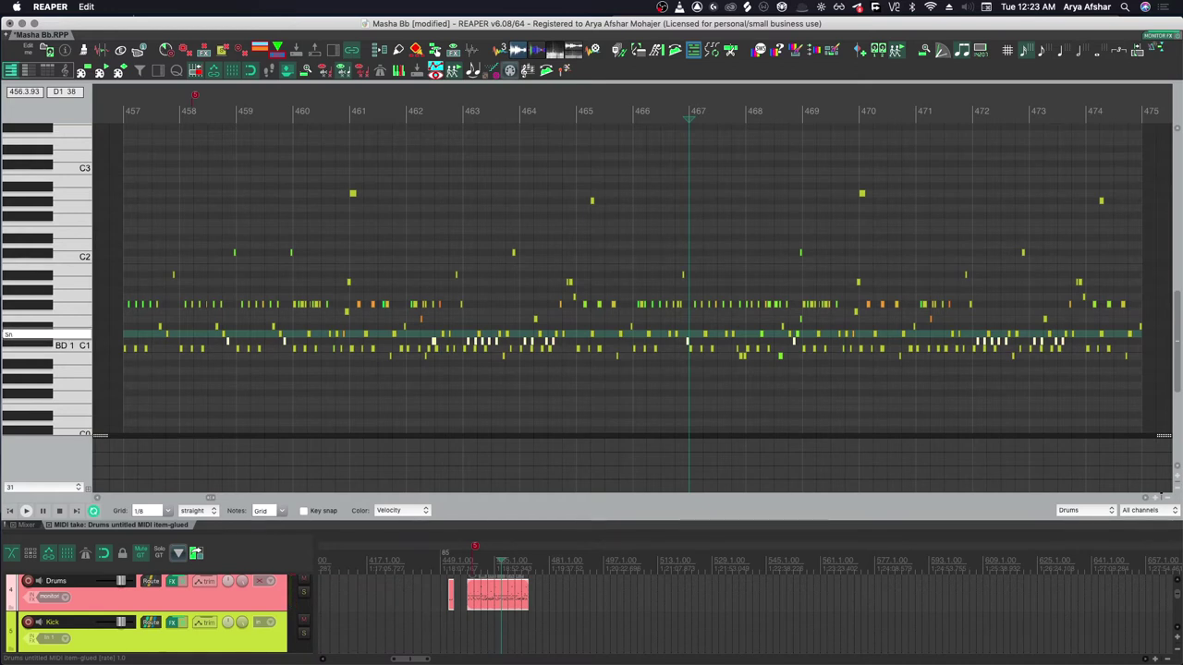
key("Return")
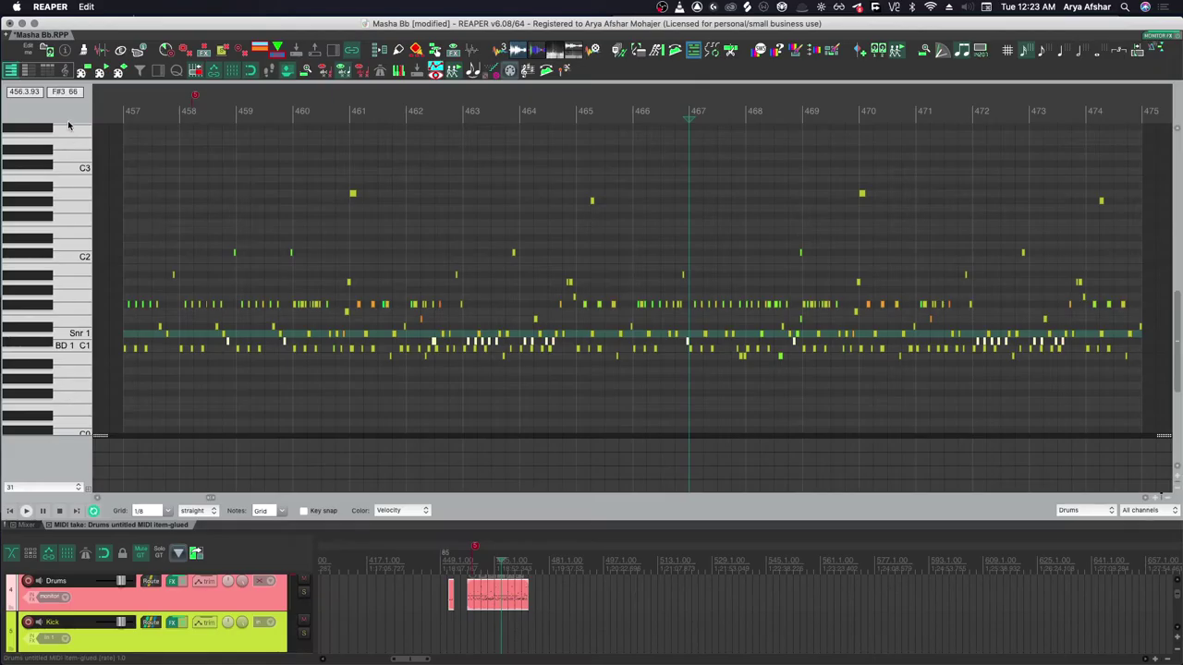
Choose Save note/CC names to file from the MIDI editor's File > Note/CC names menu.
right_click(58, 113)
mouse_move(89, 120)
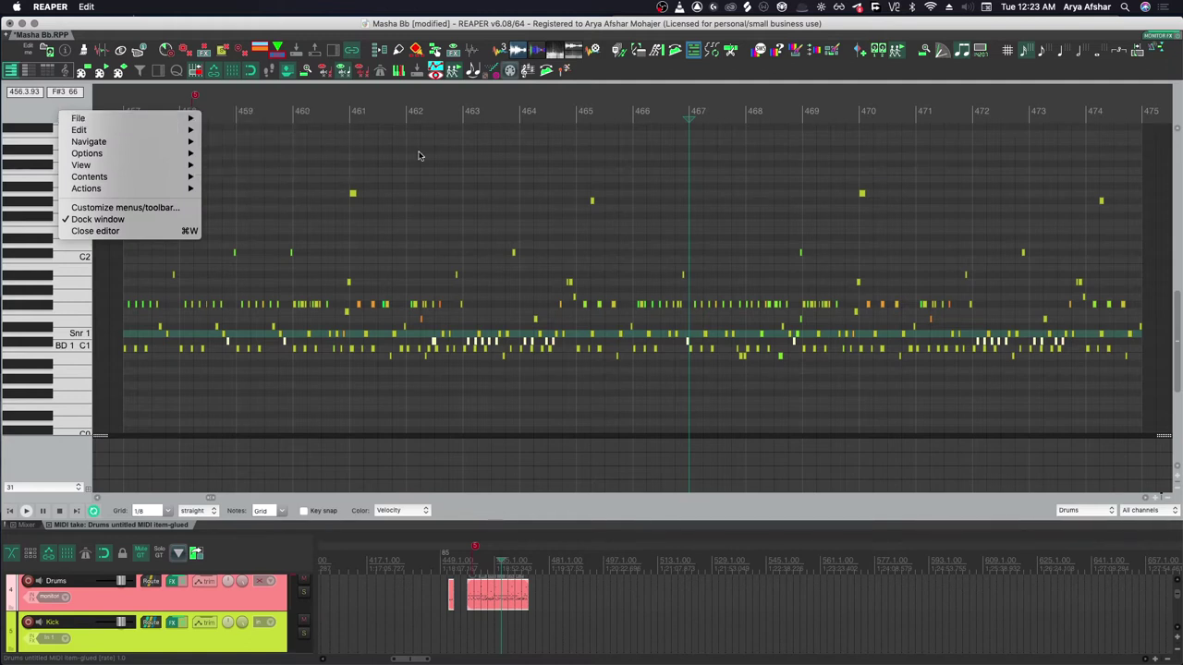
mouse_move(275, 173)
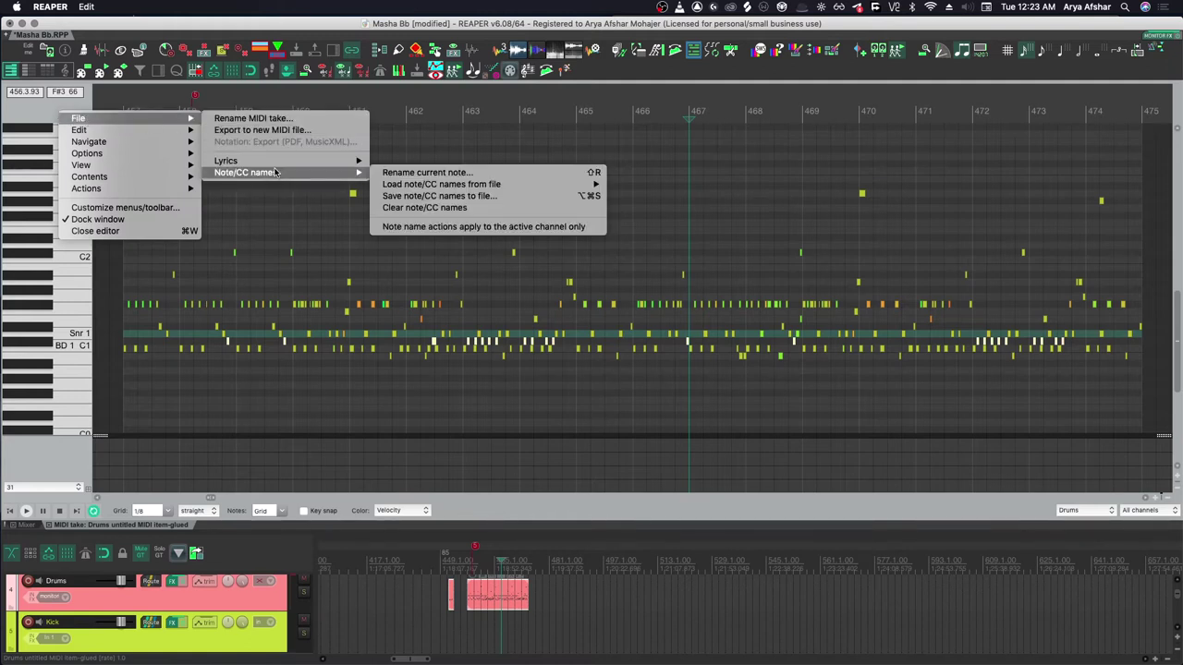
left_click(404, 196)
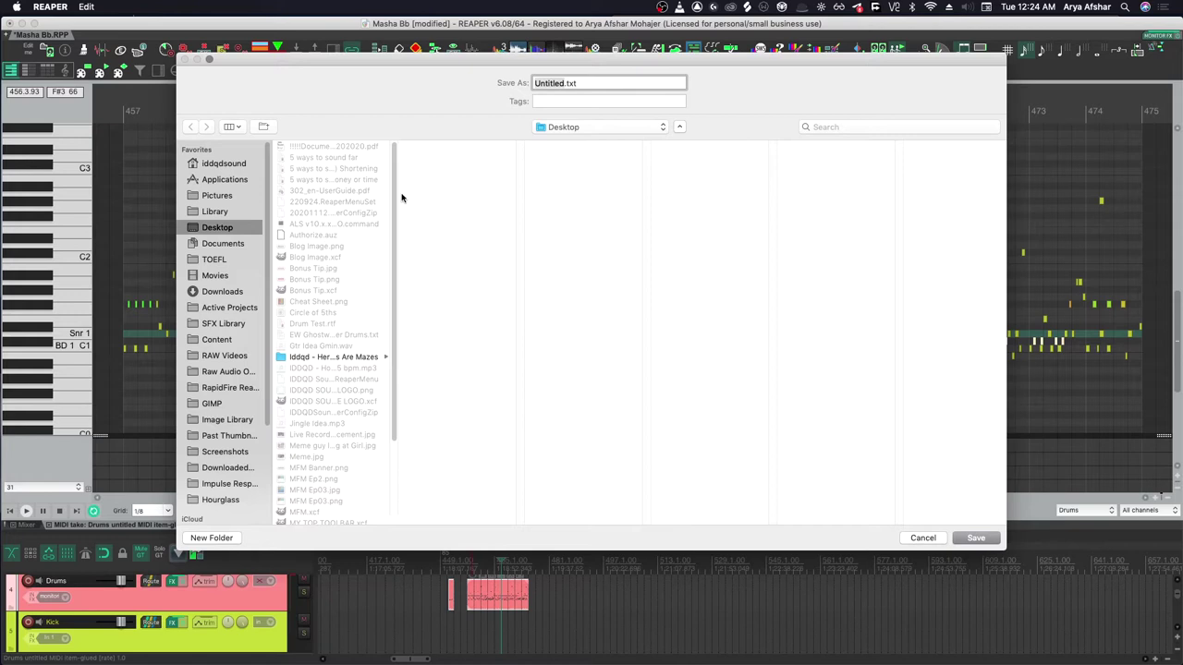
Save the map as Drum Map Test.txt, open it in TextEdit and add a new line.
type("Drum Map Test")
key("Return")
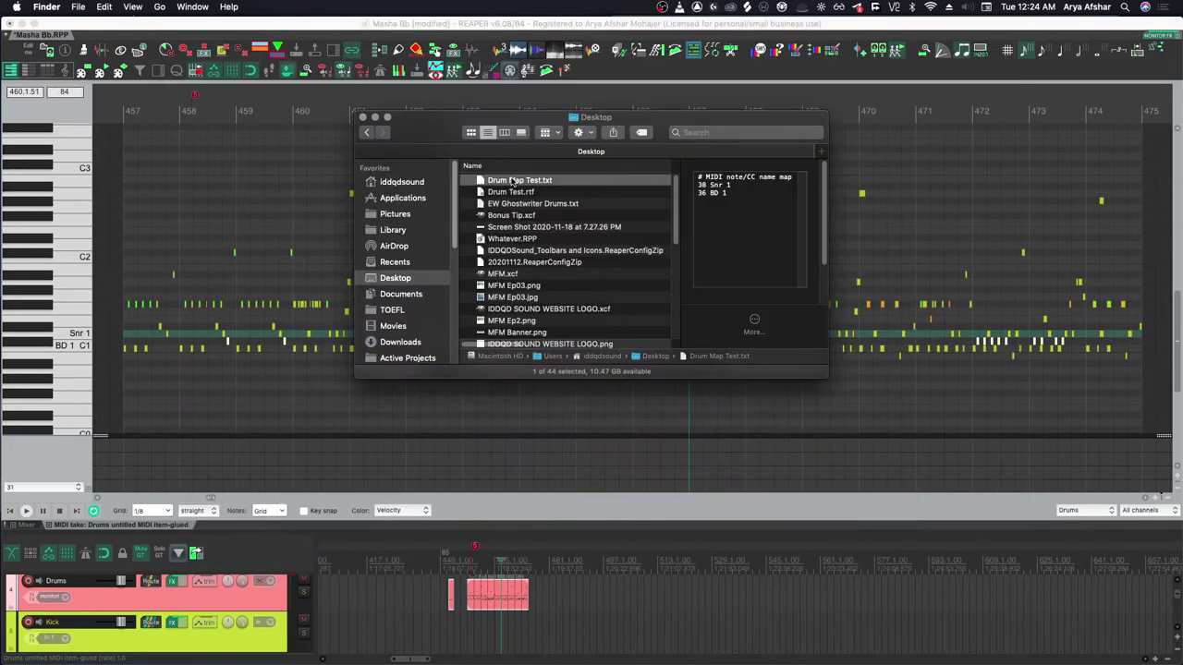
key("space")
key("super+o")
left_click(515, 369)
key("Return")
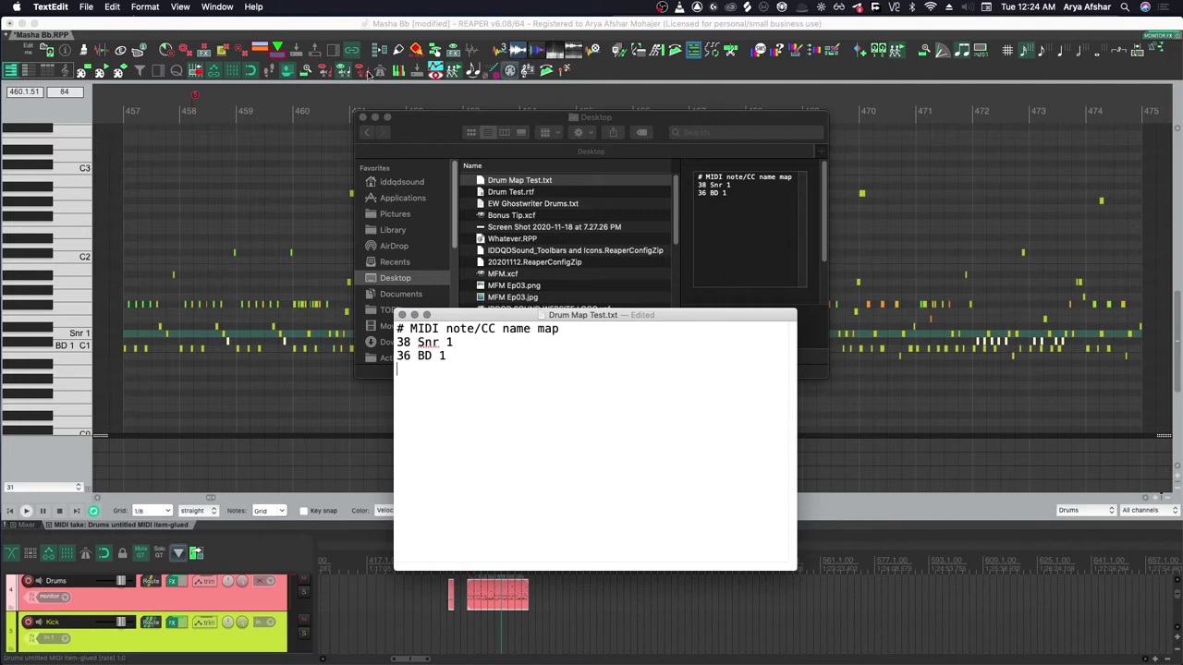
Minimise the Desktop folder and switch through REAPER to the Ghostwriter manual in Chrome.
left_click(376, 117)
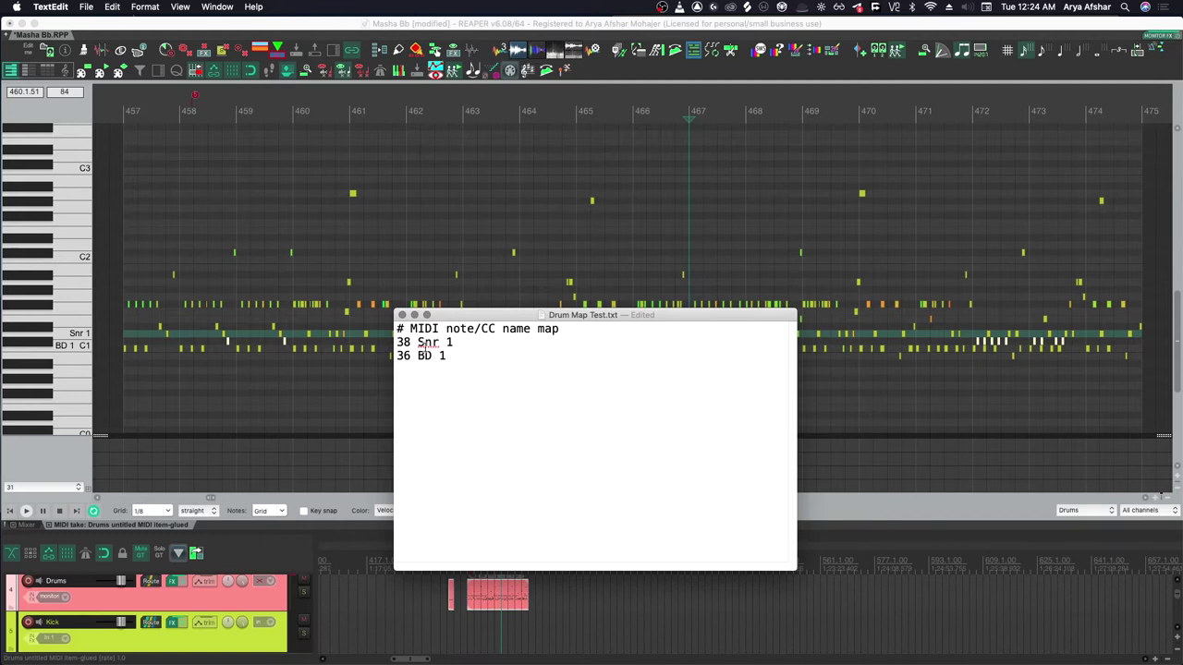
left_click(81, 341)
key("super+Tab")
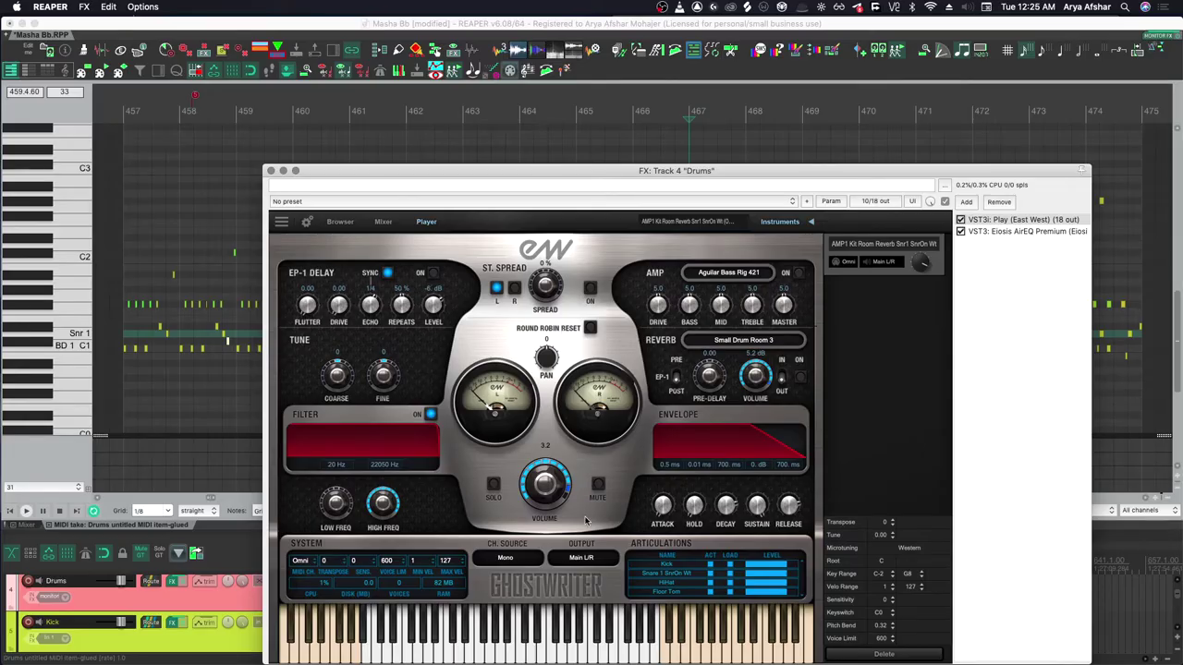
key("super+Tab")
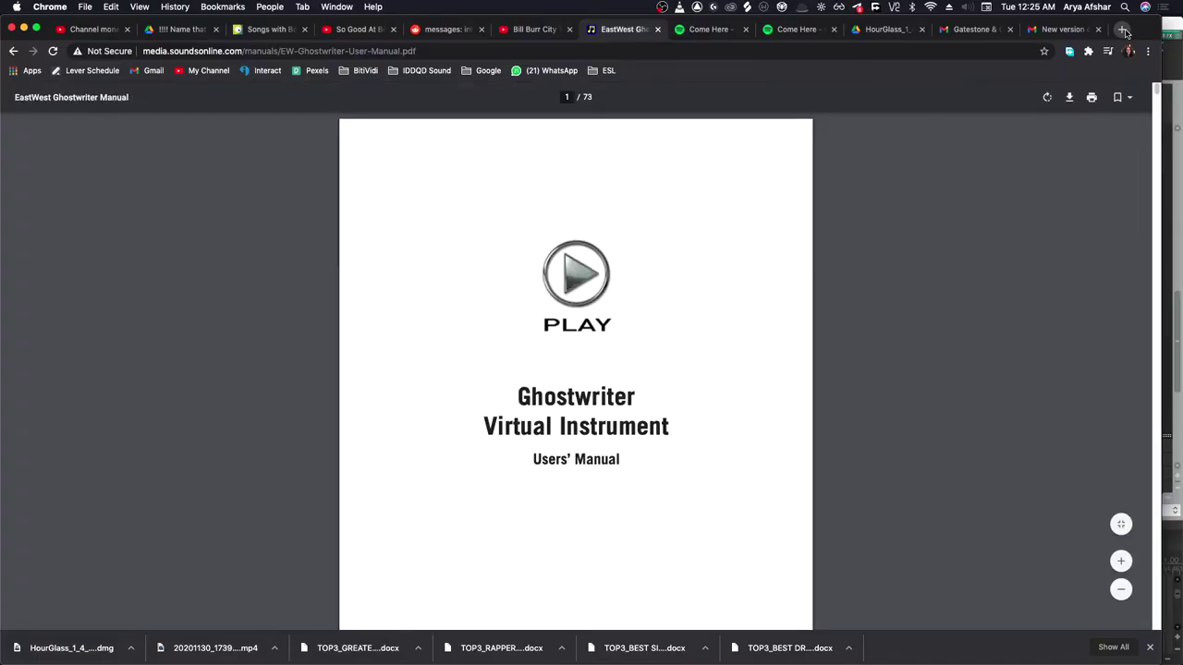
Scroll the Ghostwriter PDF to page 66 and select the drum names from B4 to HiHat – Pedal.
left_click_drag(1156, 89, 1156, 576)
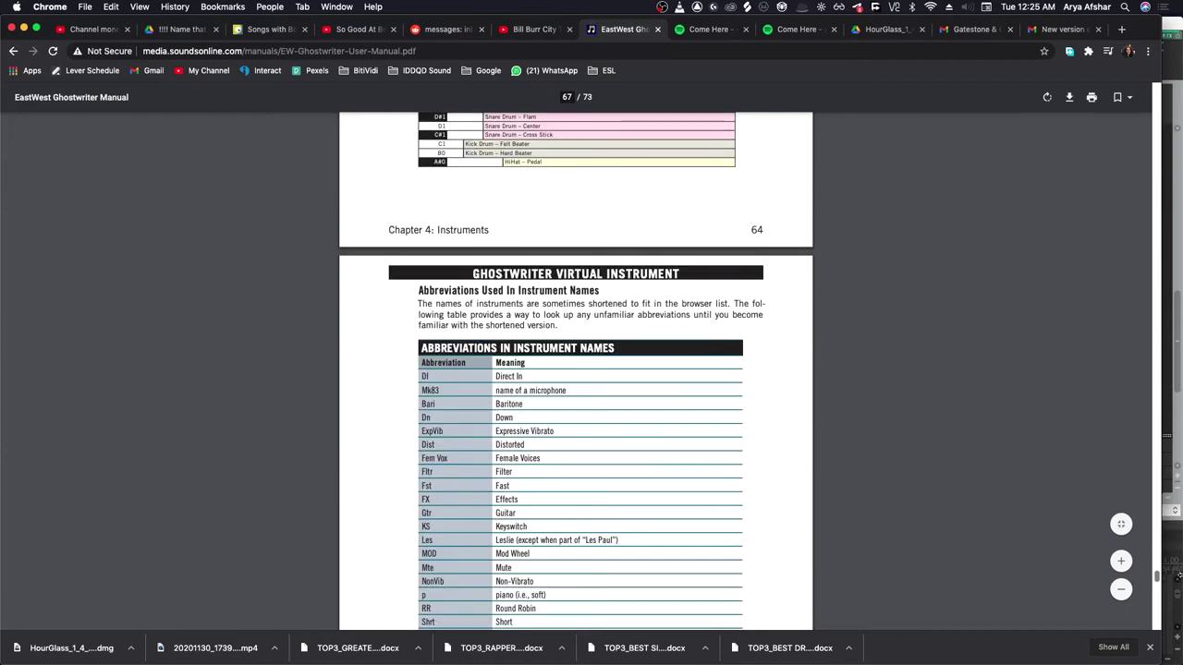
scroll(951, 436, "up", 5)
scroll(912, 394, "down", 5)
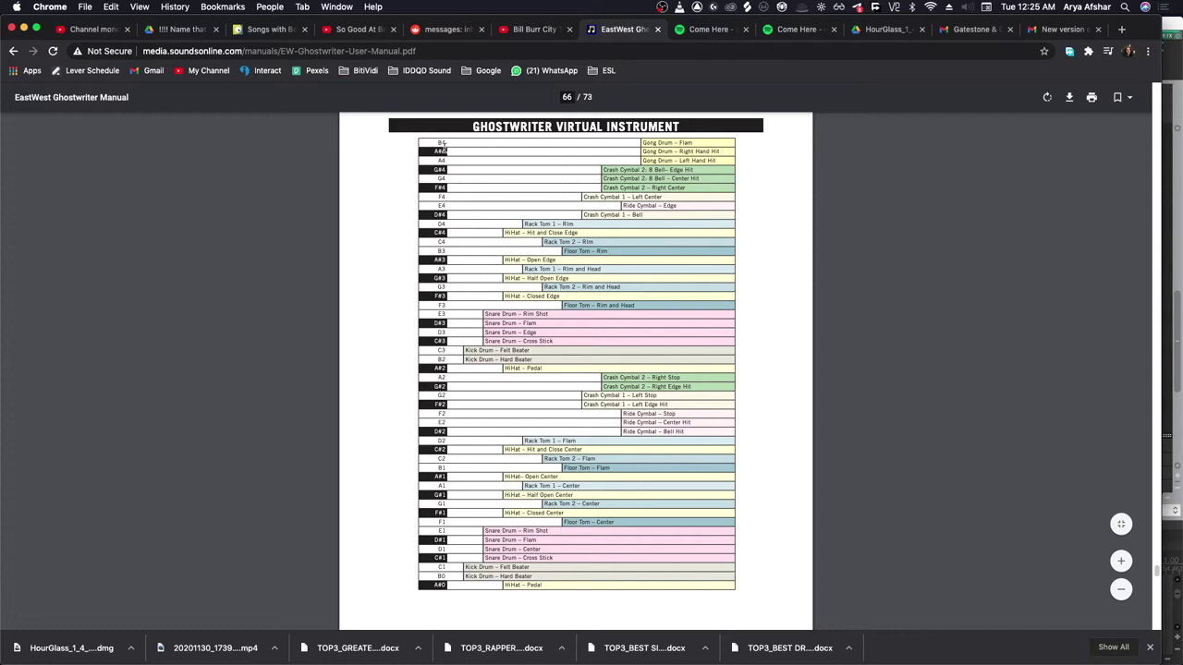
left_click_drag(436, 143, 628, 496)
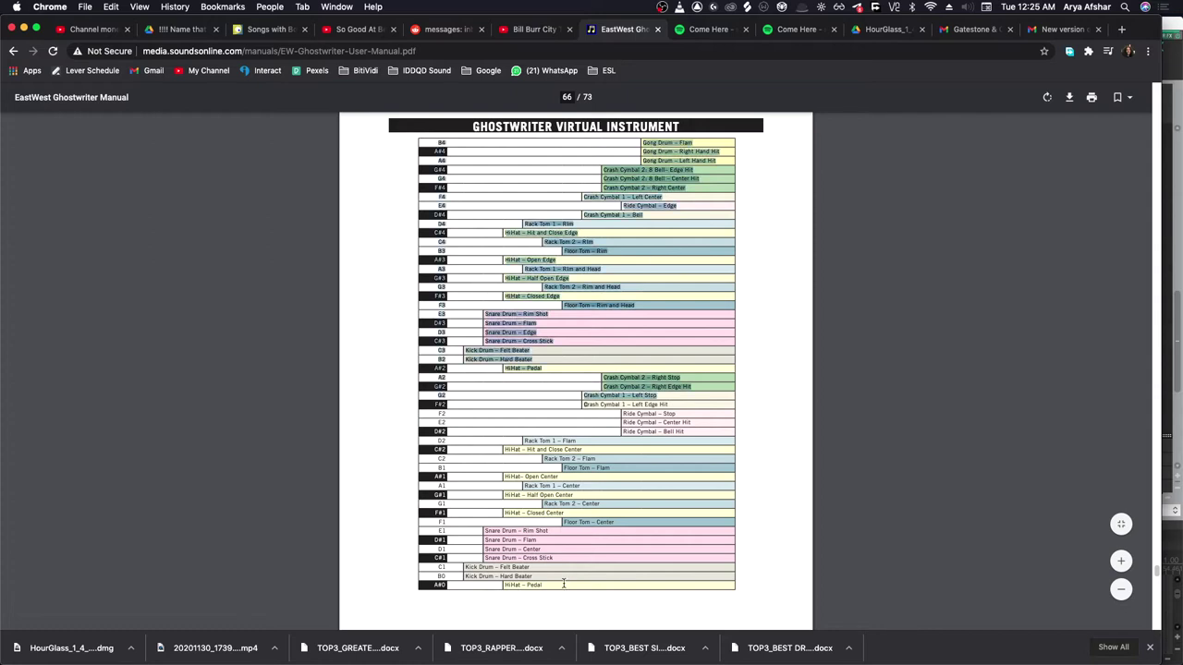
left_click_drag(563, 585, 541, 596)
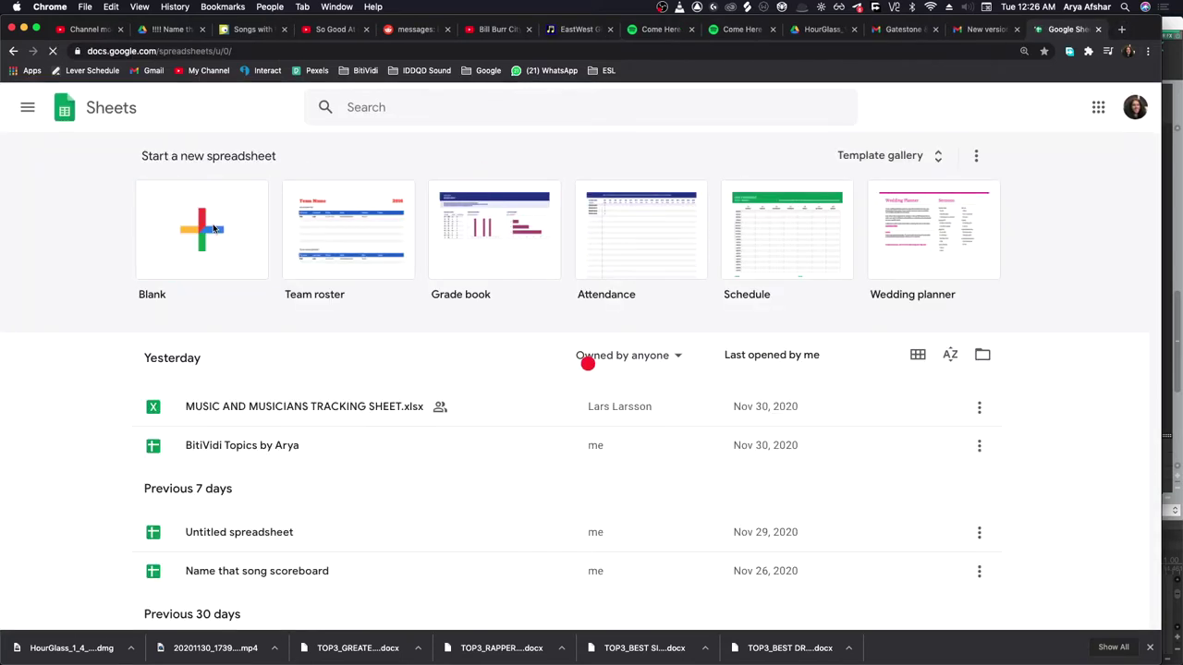
Paste the drum names as plain values into B1 of a new blank spreadsheet and widen column B.
left_click(214, 227)
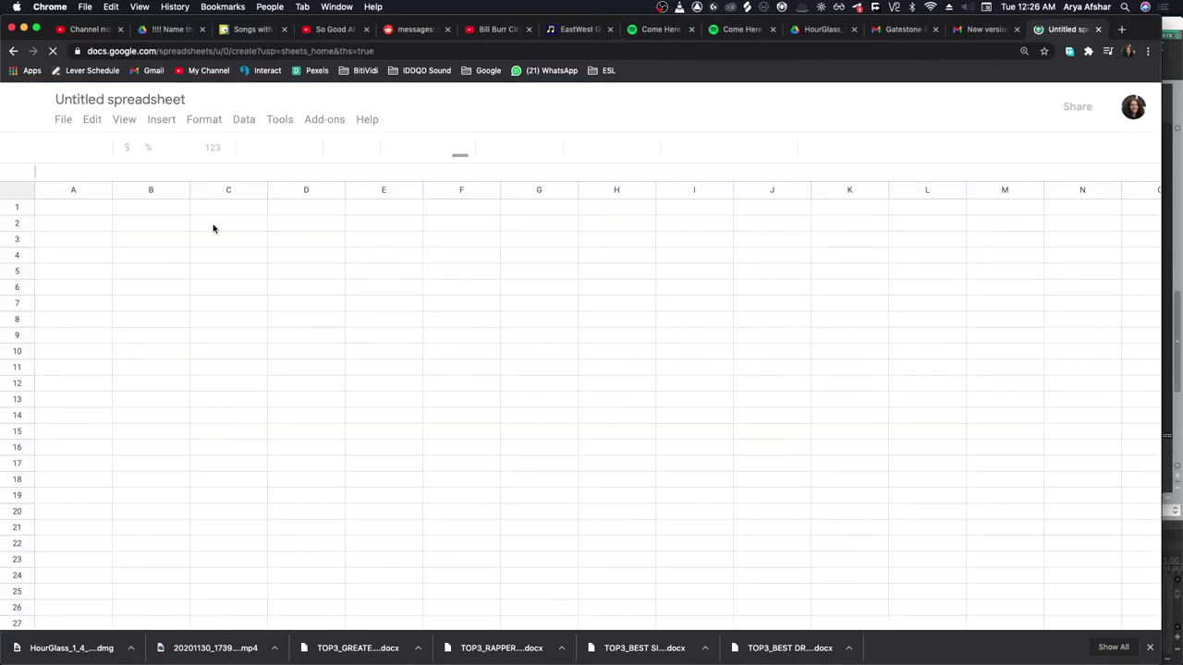
left_click(163, 210)
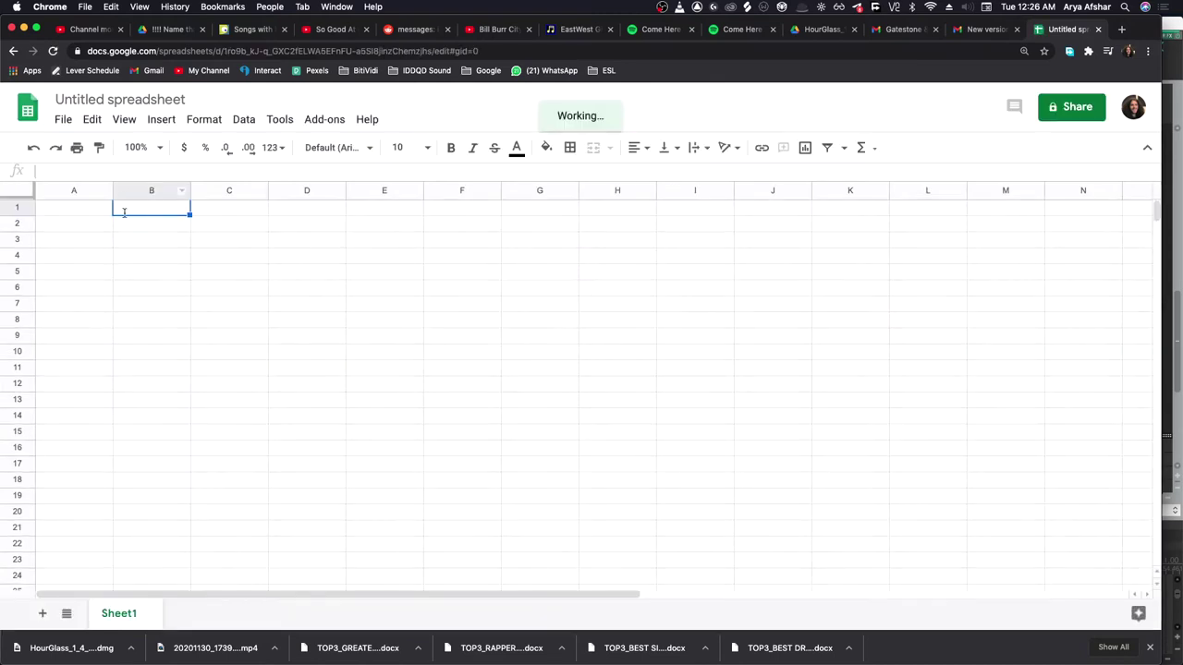
left_click(92, 119)
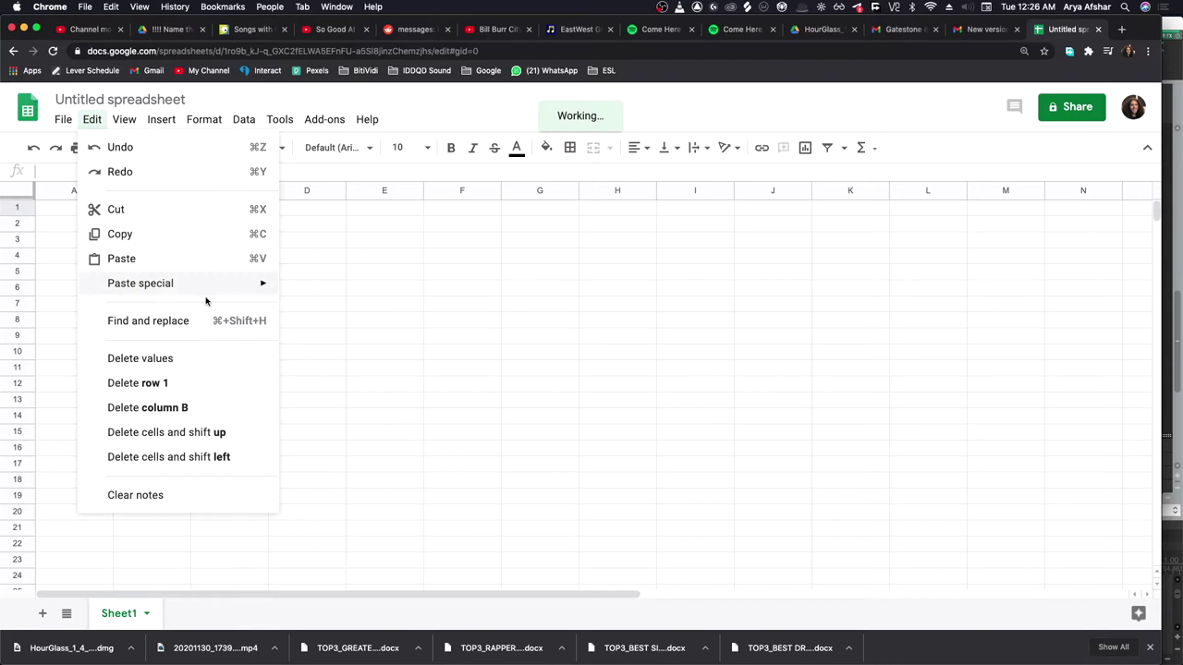
mouse_move(211, 285)
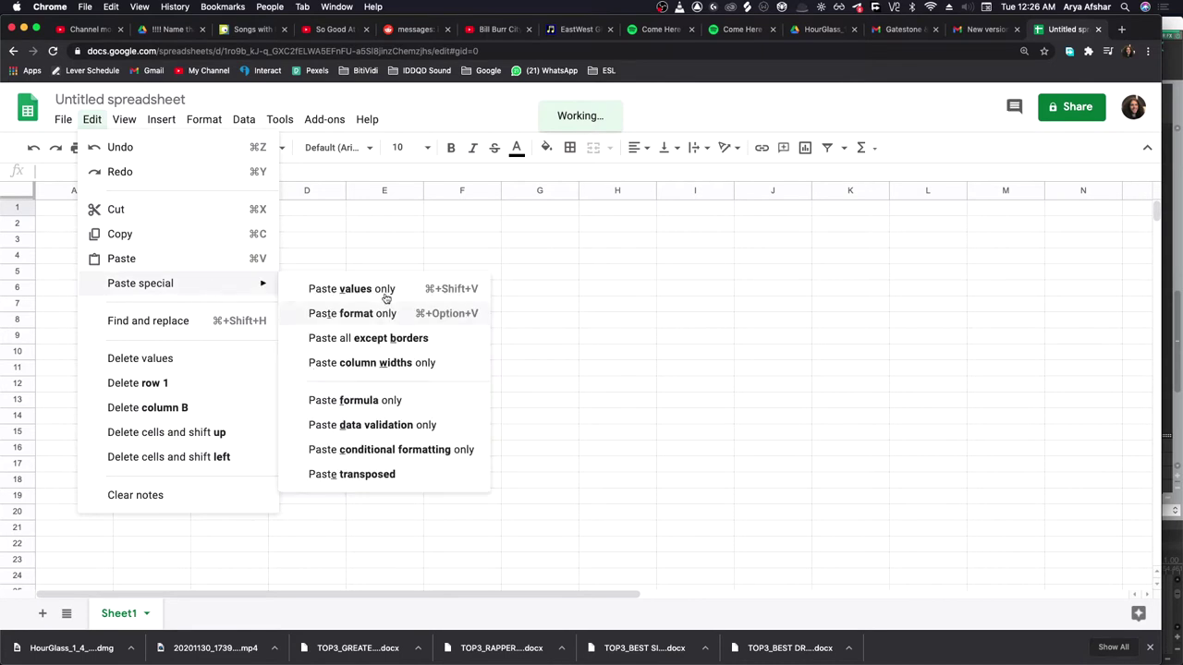
left_click(454, 298)
left_click_drag(190, 191, 348, 195)
scroll(293, 324, "down", 10)
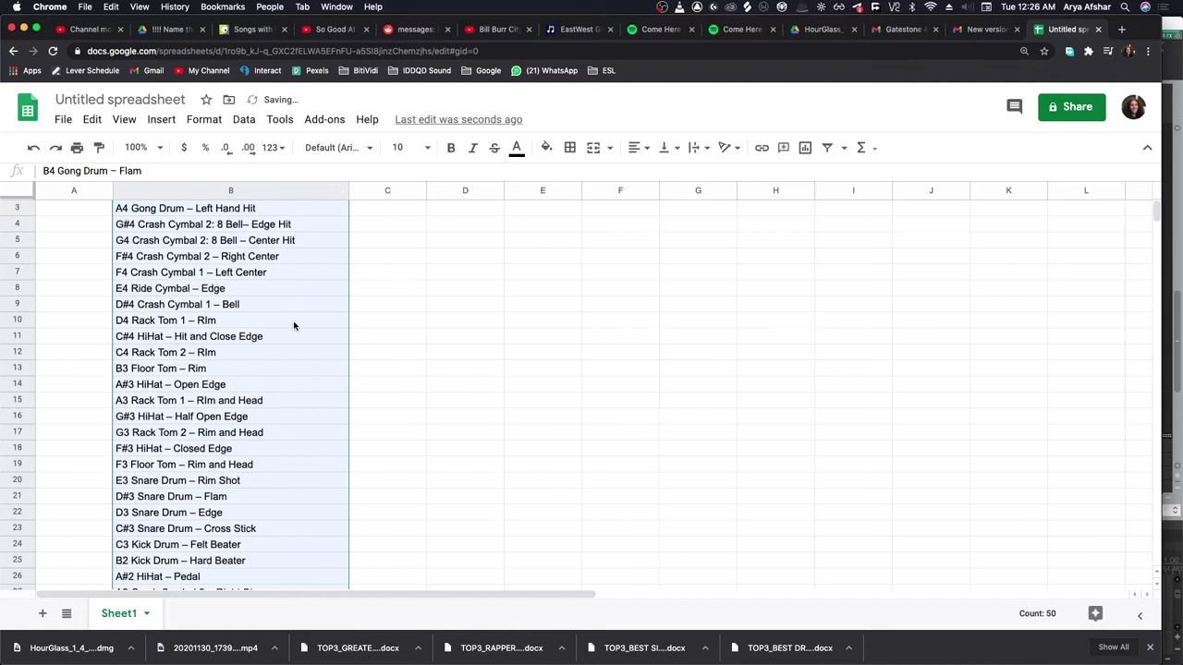
scroll(268, 321, "up", 10)
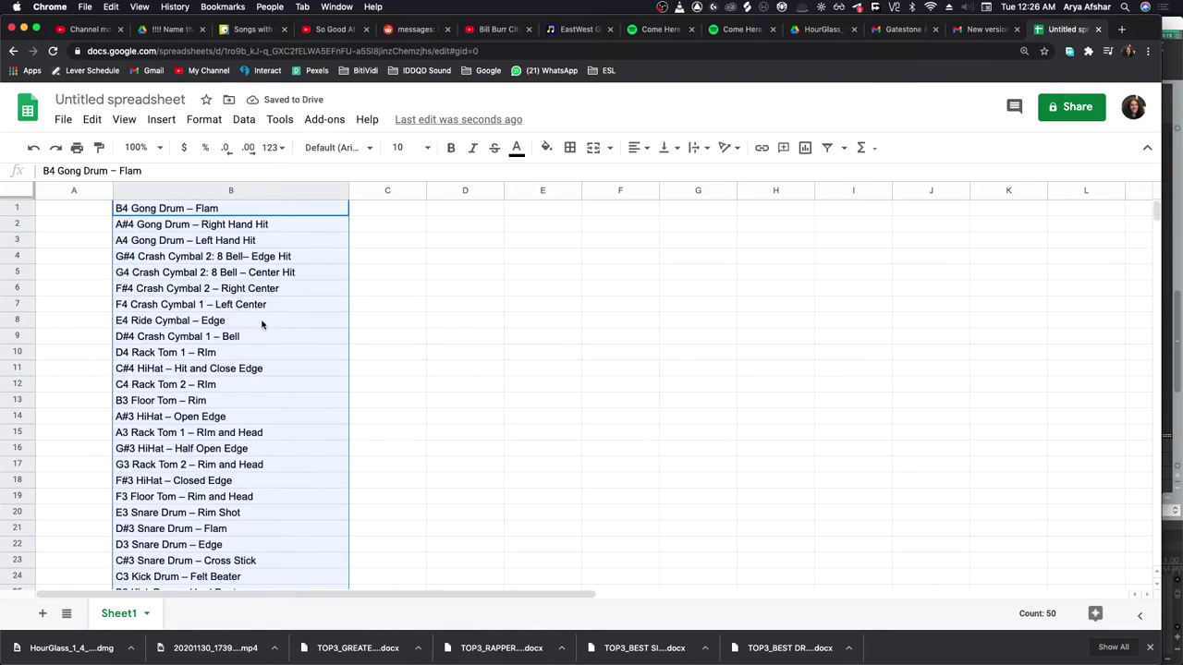
left_click(236, 351)
scroll(231, 365, "down", 20)
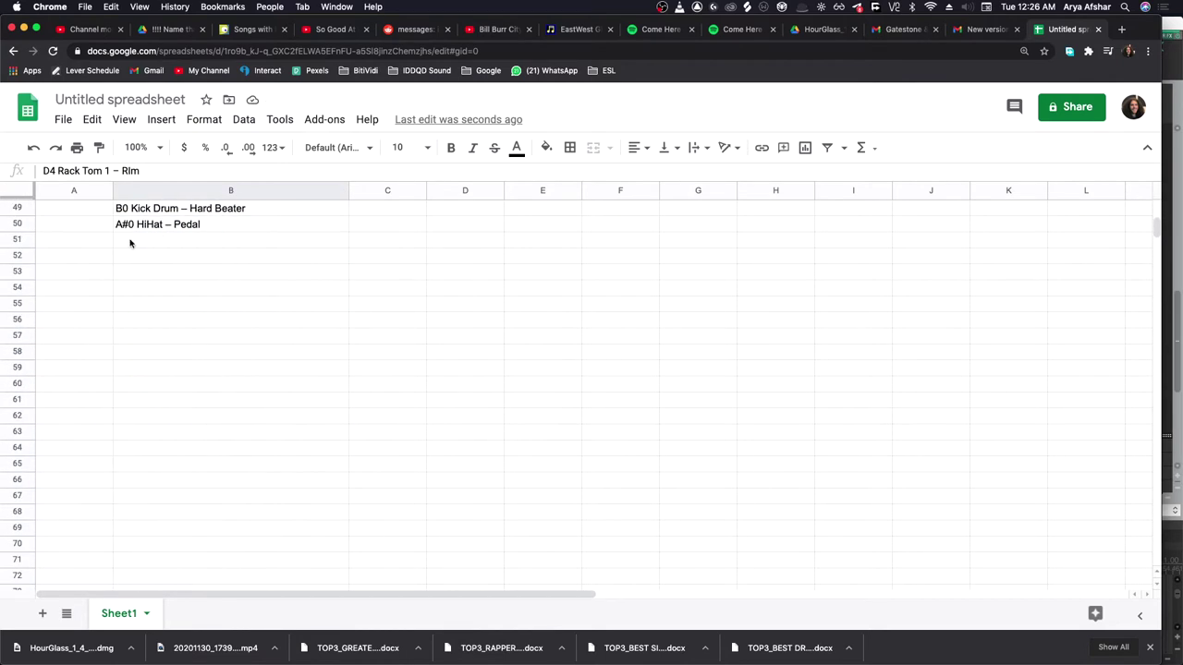
scroll(148, 225, "up", 4)
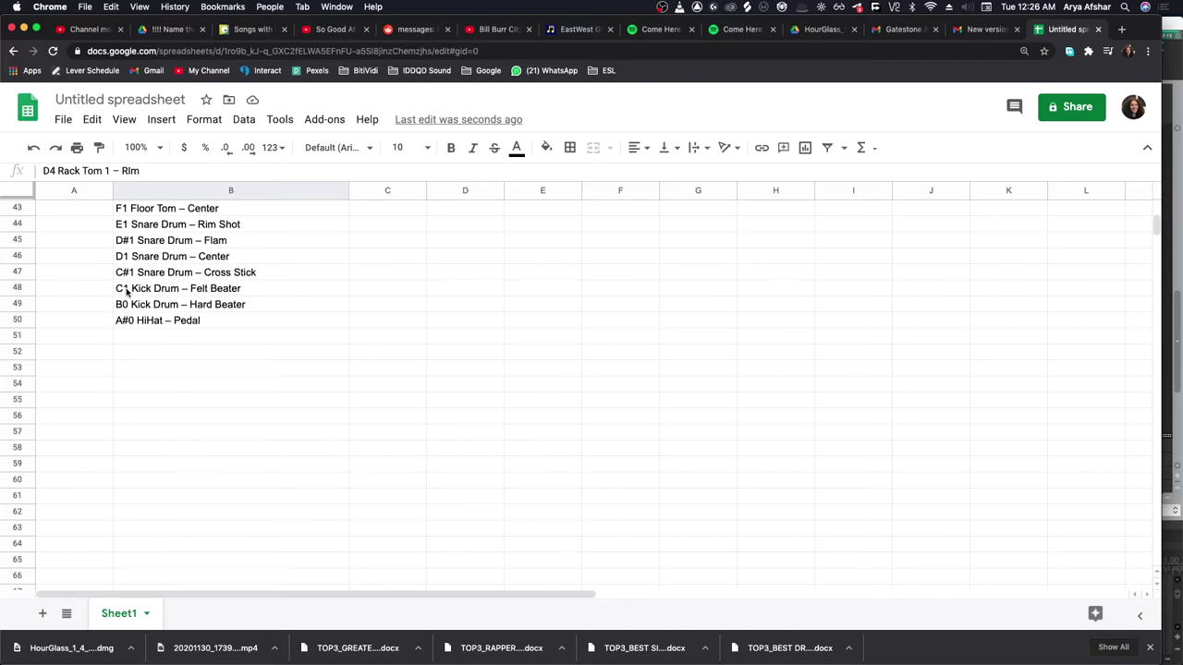
scroll(132, 315, "up", 2)
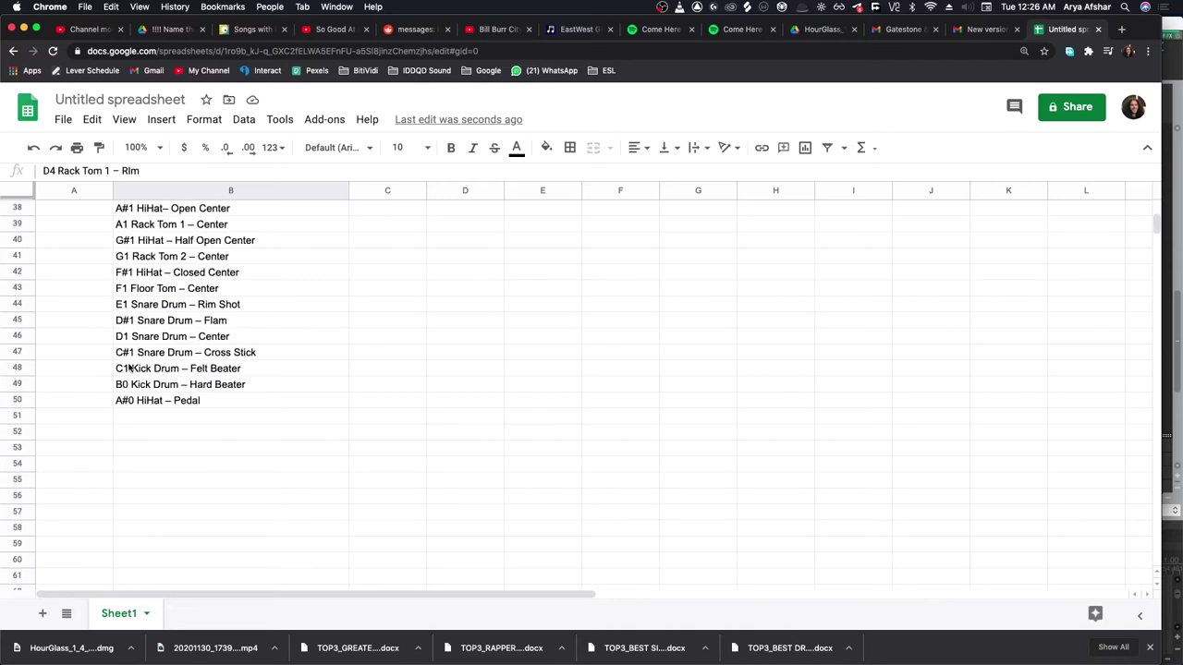
scroll(129, 368, "up", 15)
Enter 1 and 2 in A1:A2 and extend the series down to row 50.
left_click(92, 257)
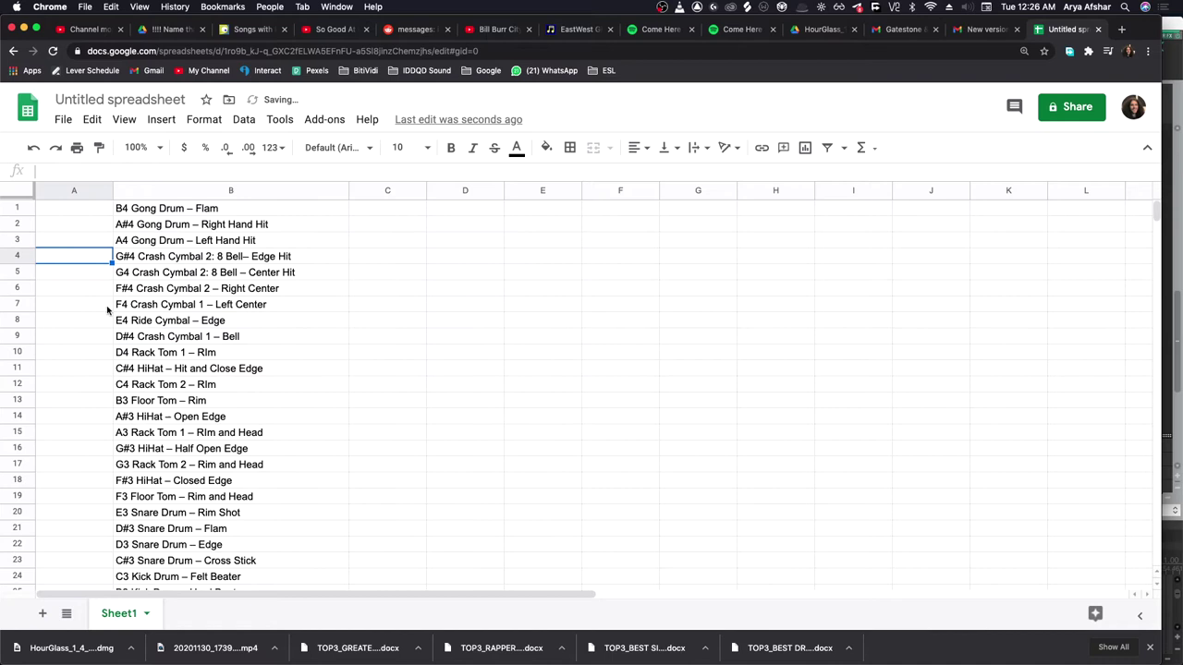
left_click(99, 210)
type("1")
key("Return")
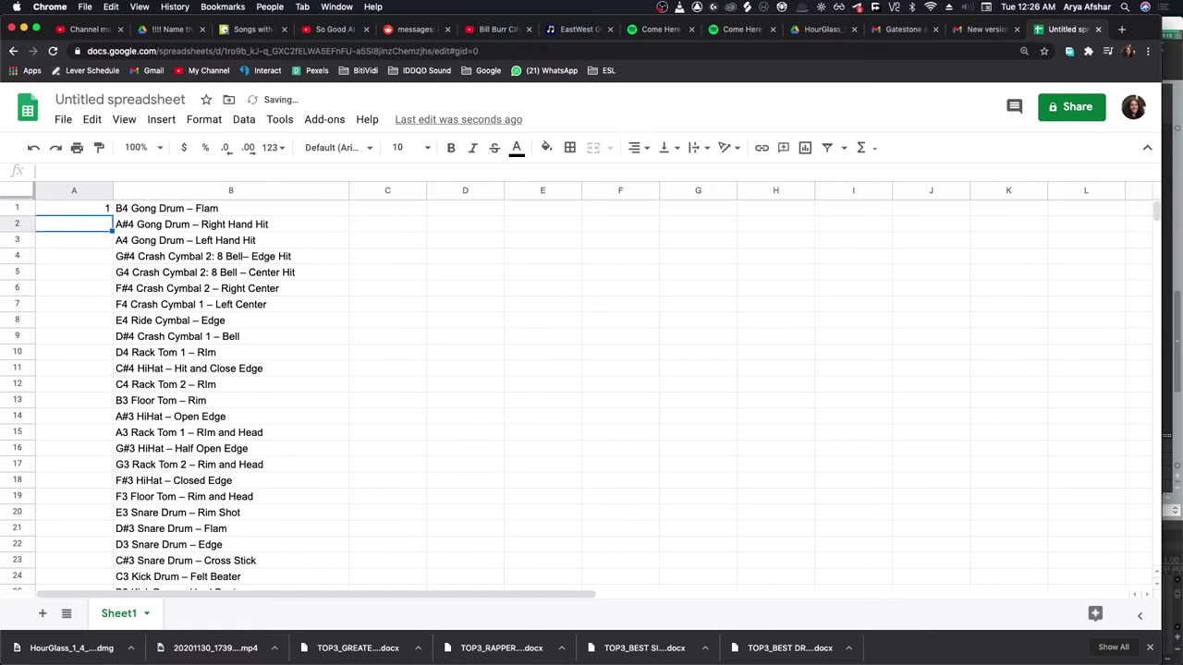
type("2")
key("Return")
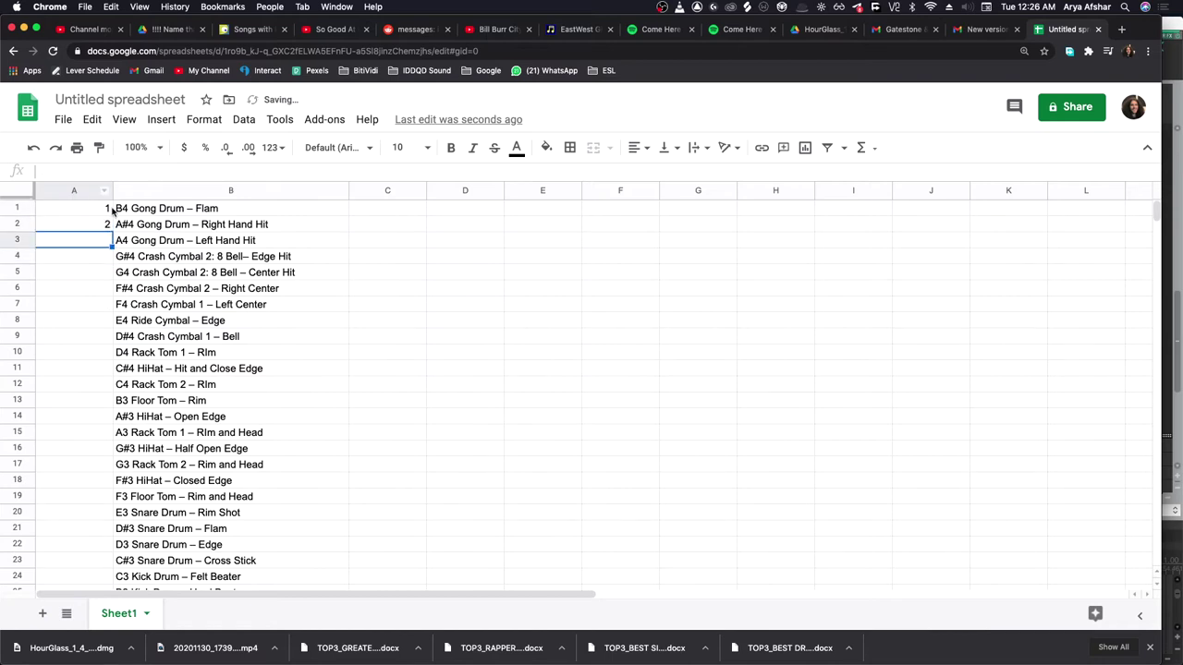
left_click_drag(112, 211, 106, 497)
scroll(107, 360, "down", 10)
scroll(79, 425, "up", 10)
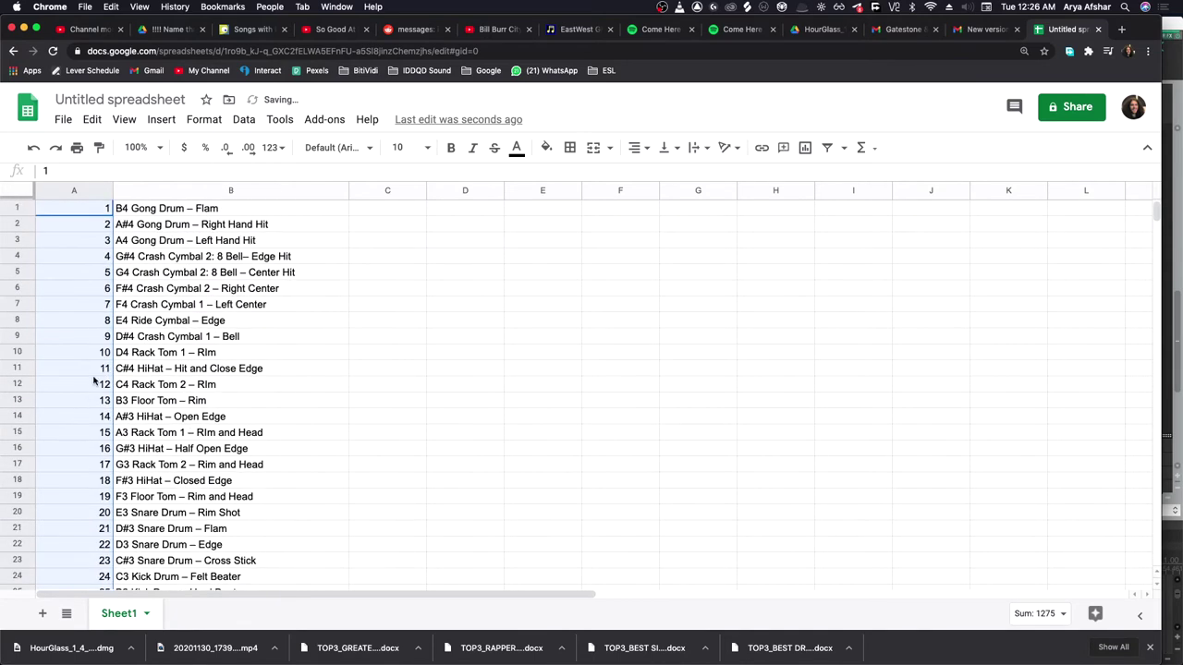
scroll(108, 336, "down", 13)
scroll(107, 325, "up", 13)
Sort the sheet Z → A on column A so 50 A#0 HiHat – Pedal is on top.
left_click(106, 193)
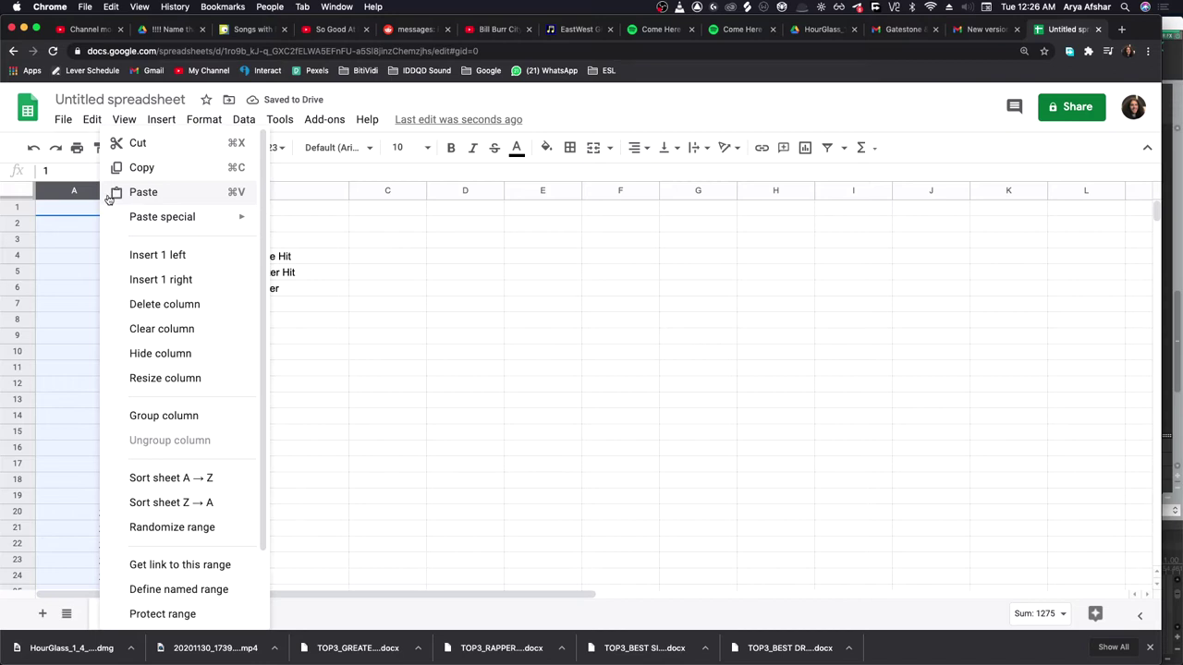
left_click(212, 502)
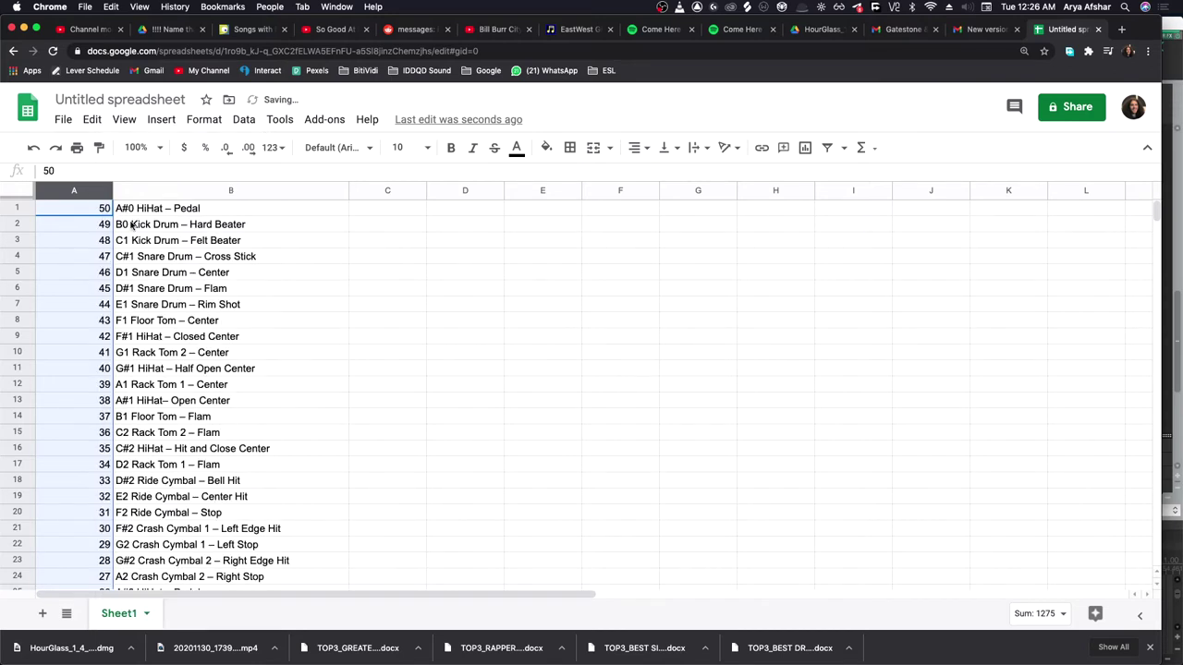
scroll(164, 237, "down", 8)
scroll(205, 498, "up", 8)
scroll(131, 211, "down", 7)
scroll(131, 211, "down", 4)
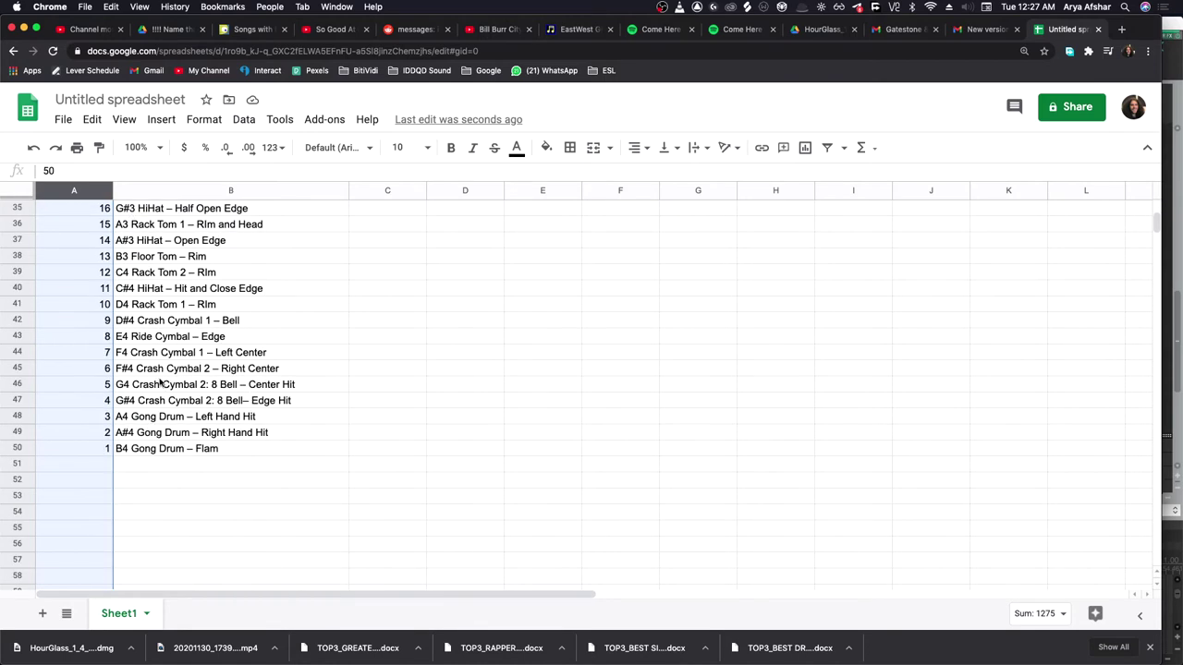
scroll(129, 211, "up", 11)
left_click(103, 243)
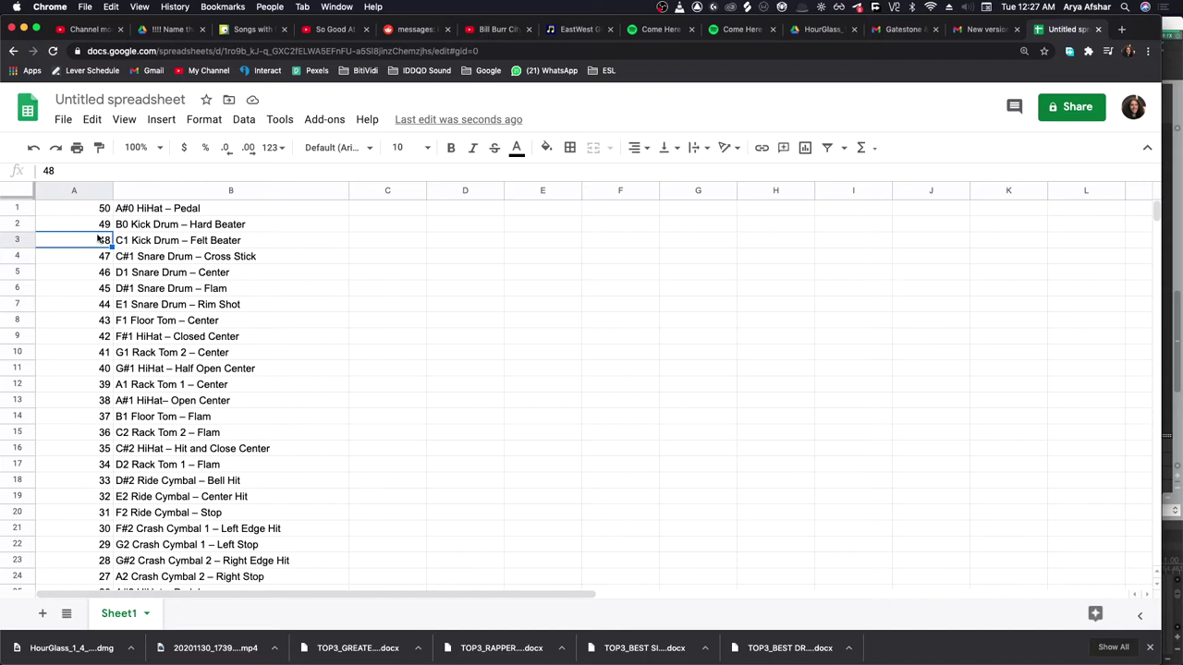
Overwrite A1:A2 with 34 and 35 and extend the series down column A.
left_click(96, 210)
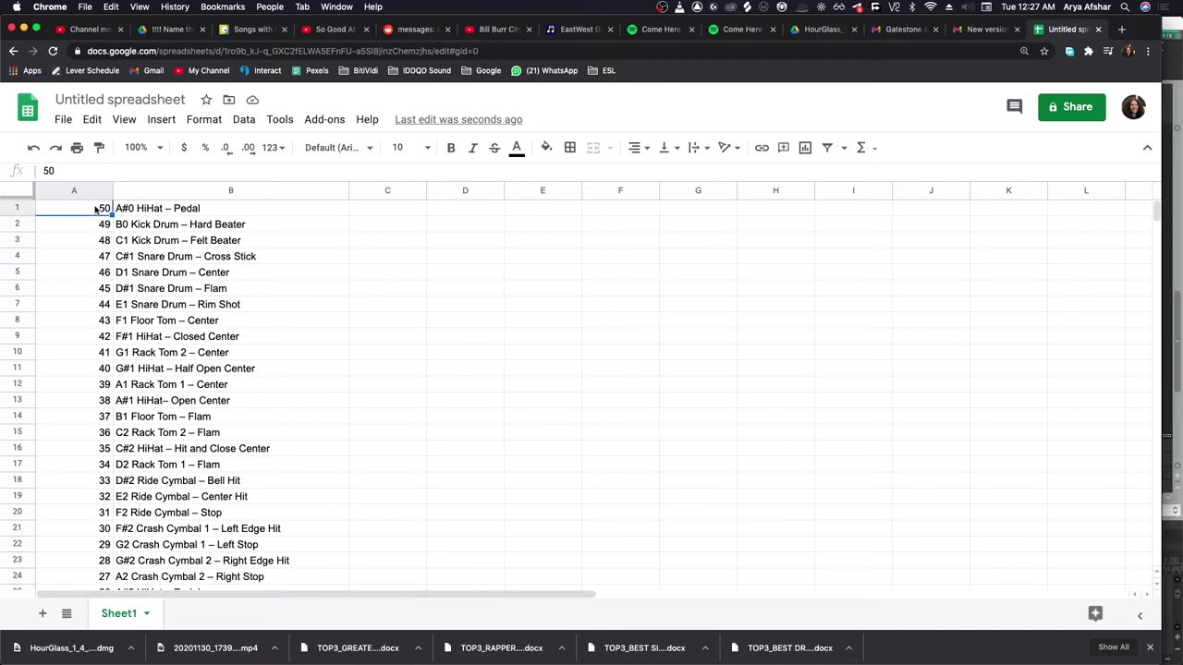
type("34")
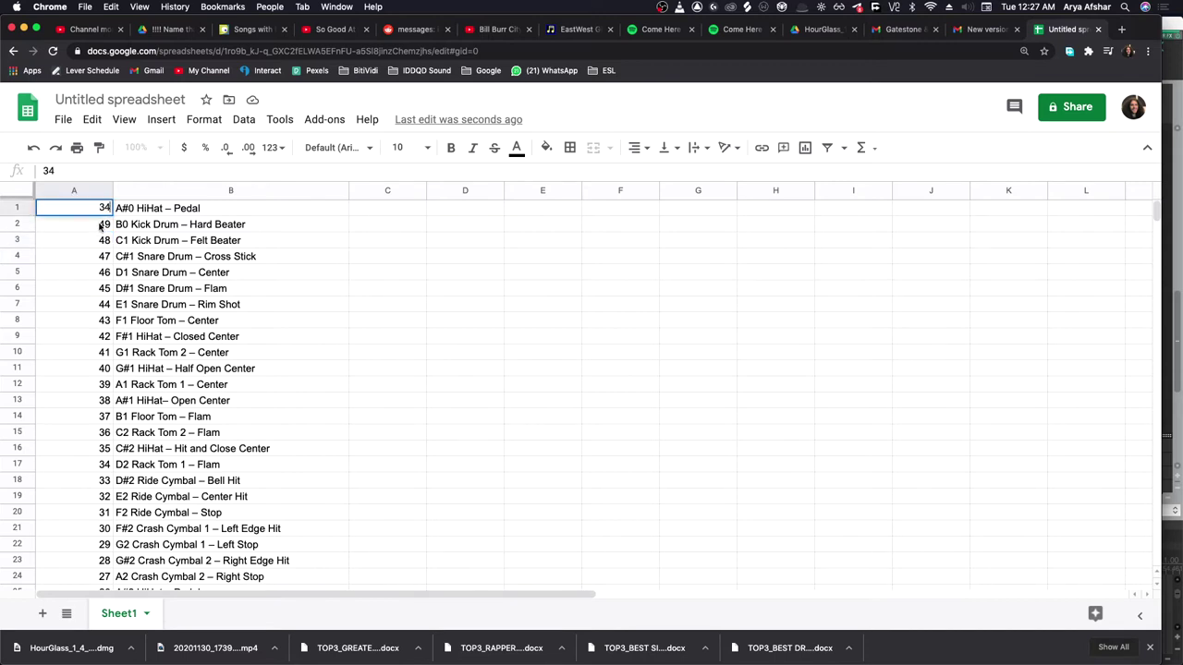
key("Return")
type("35")
left_click_drag(104, 211, 93, 415)
scroll(92, 415, "up", 10)
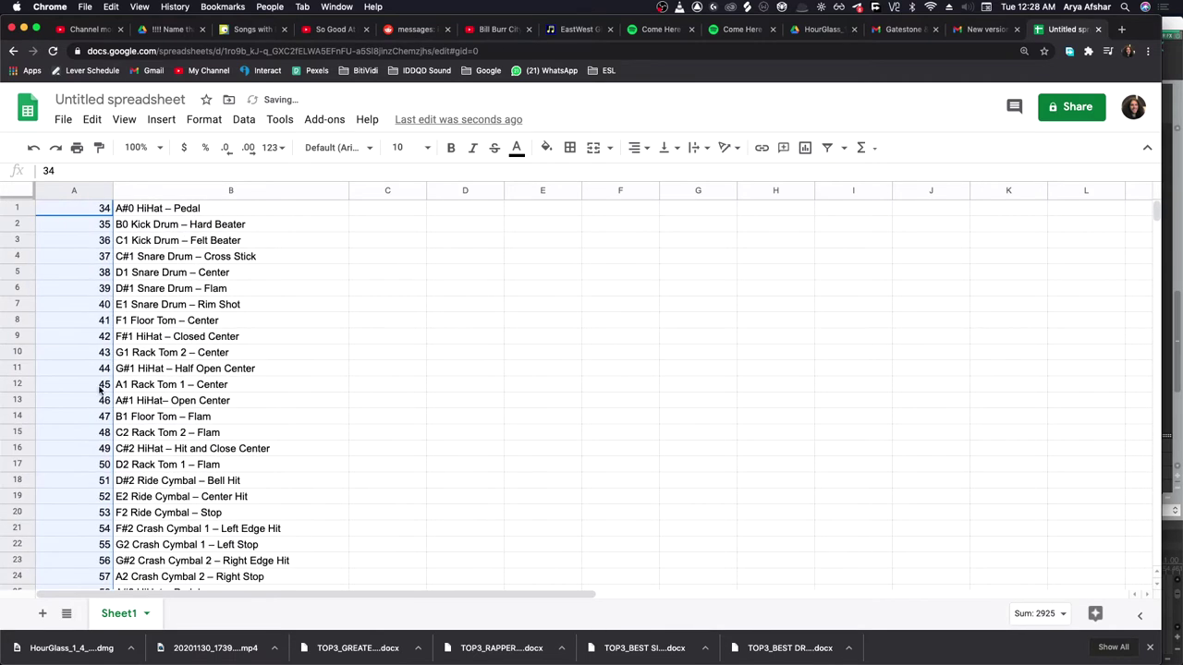
left_click(144, 256)
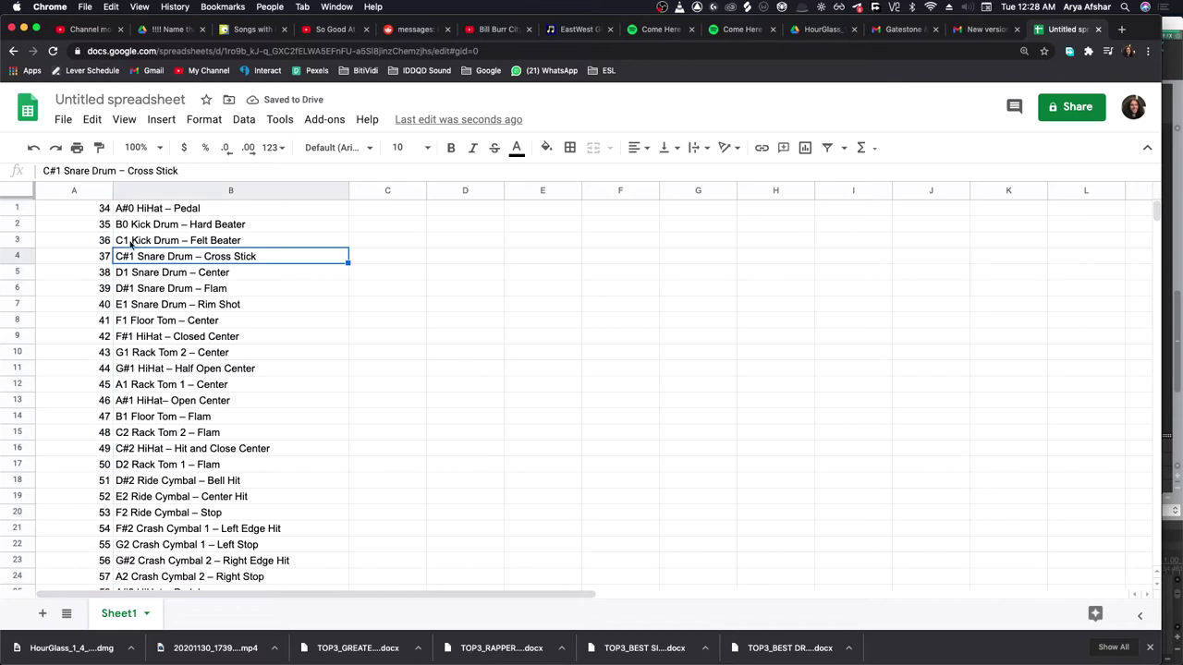
scroll(111, 242, "down", 7)
scroll(88, 236, "up", 7)
Select the numbered drum list A1:B50.
left_click(82, 214)
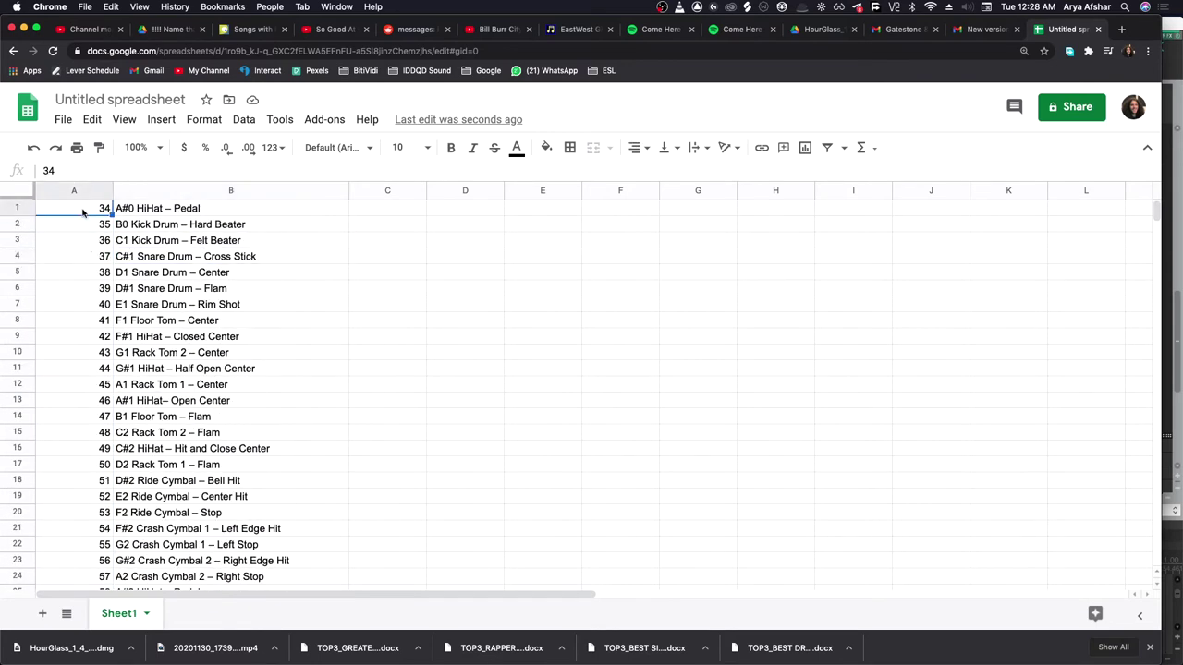
scroll(139, 231, "down", 12)
left_click(235, 229, "shift")
scroll(203, 222, "up", 12)
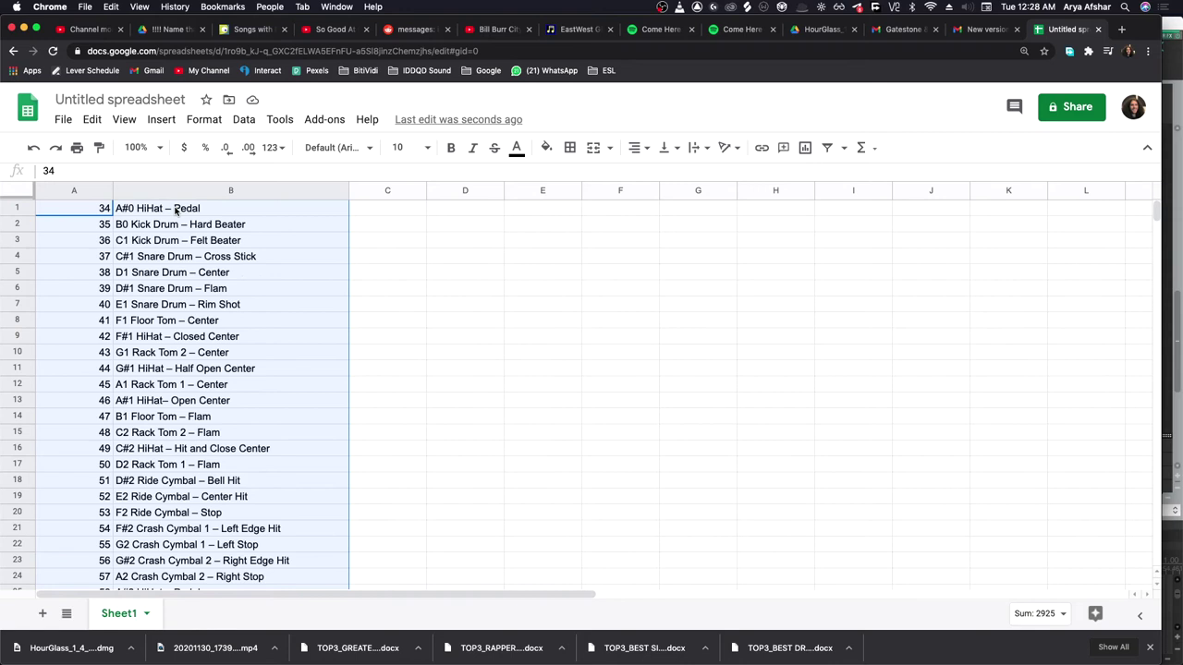
Copy the numbered drum list and clear the old text in Drum Map Test.txt.
right_click(176, 211)
left_click(208, 166)
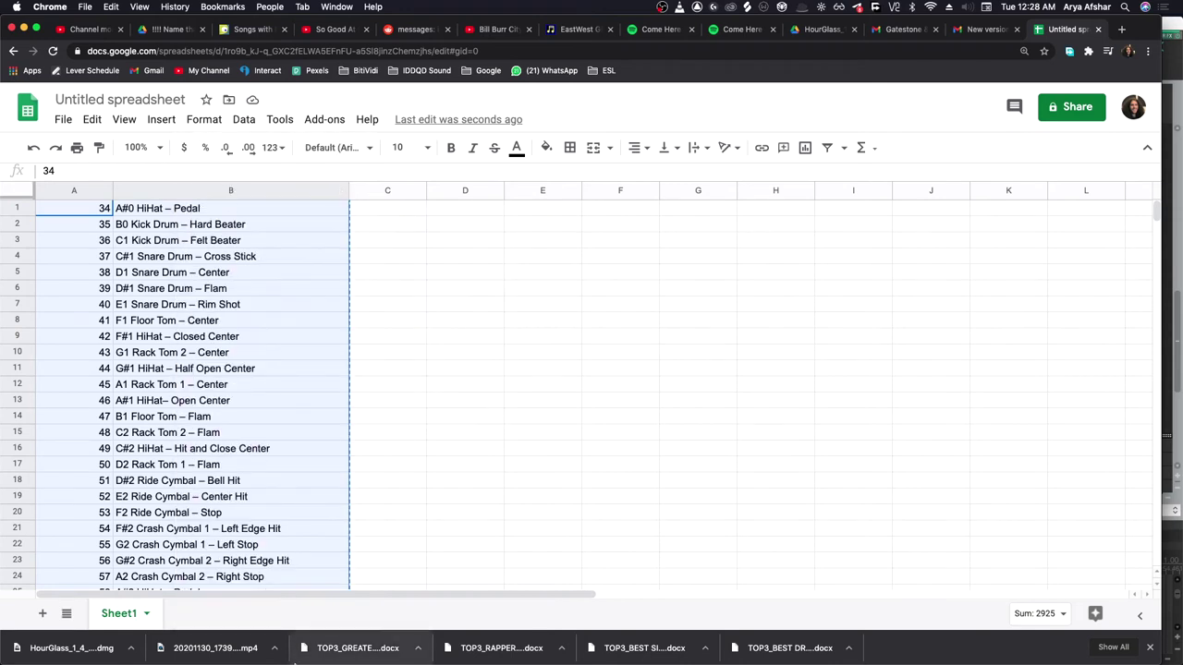
left_click(450, 658)
left_click(85, 7)
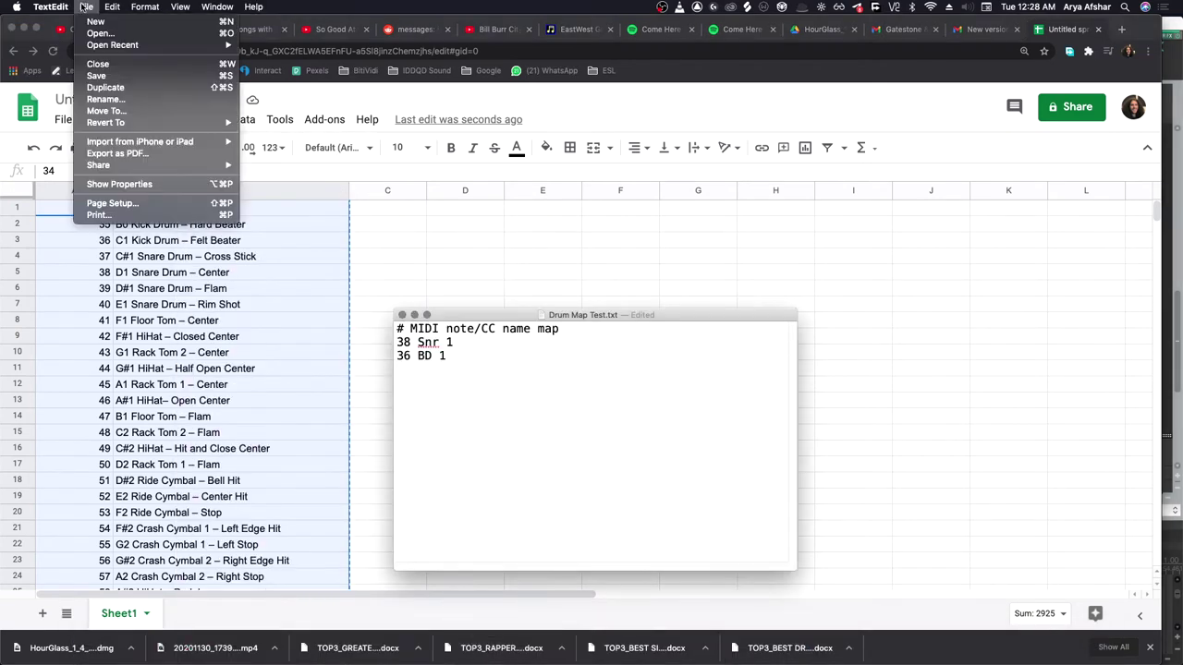
left_click(542, 449)
key("super+a")
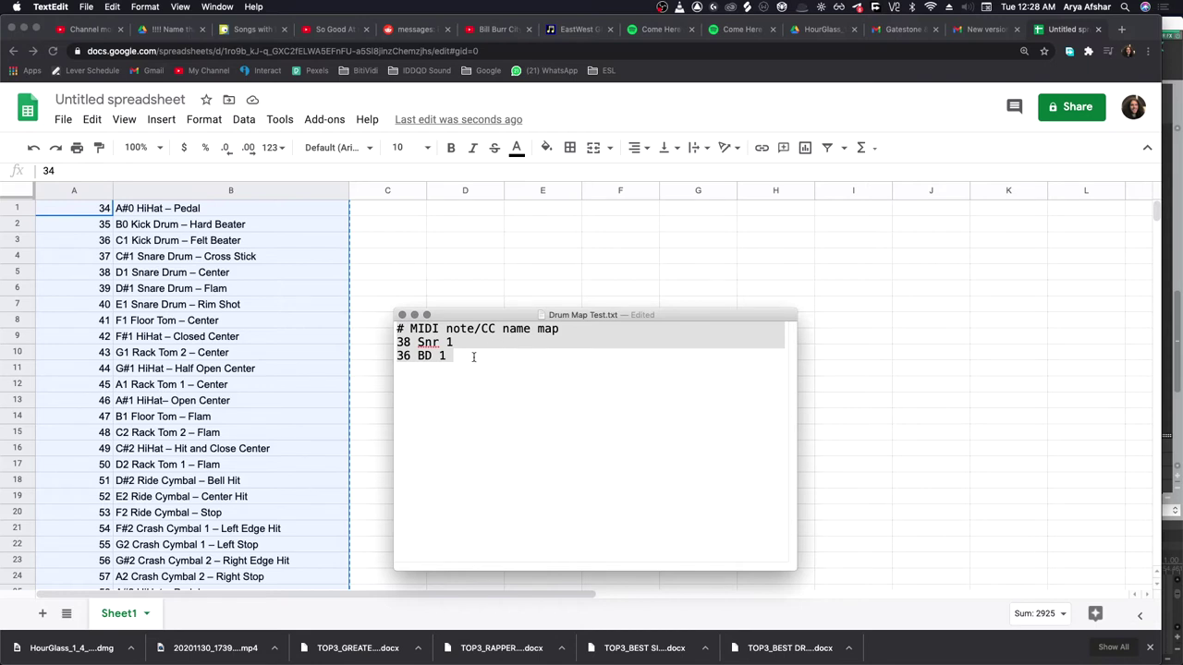
key("BackSpace")
Paste the numbered list as plain text into Drum Map Test.txt and enlarge the window.
left_click(111, 6)
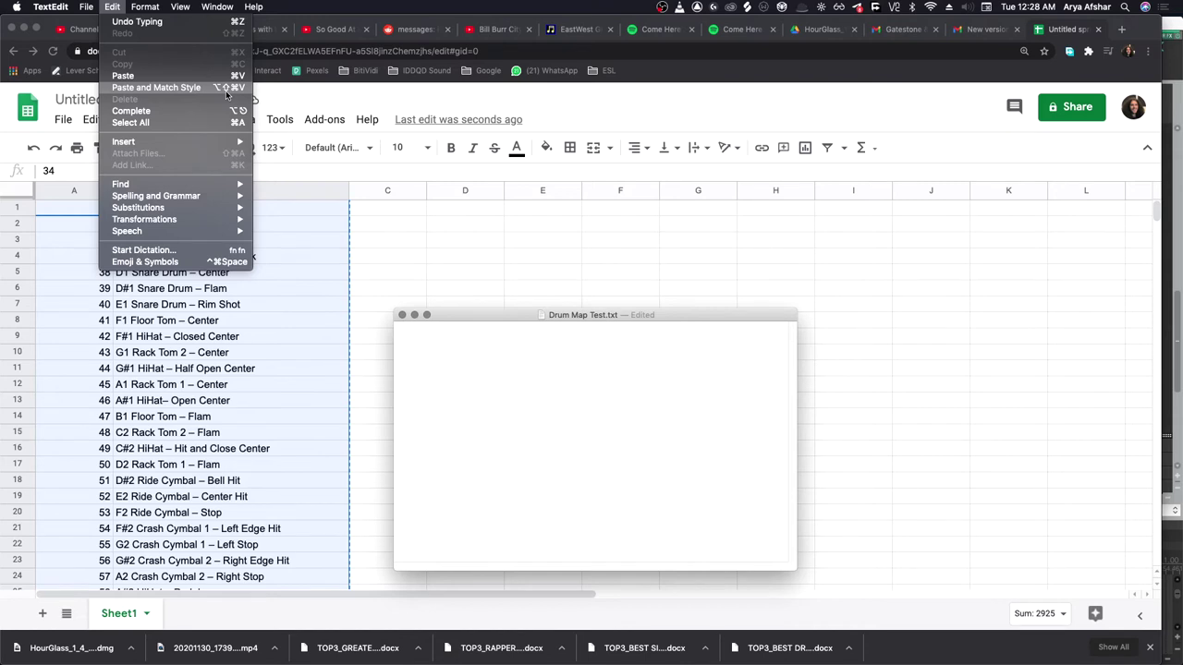
left_click(155, 87)
scroll(554, 434, "up", 10)
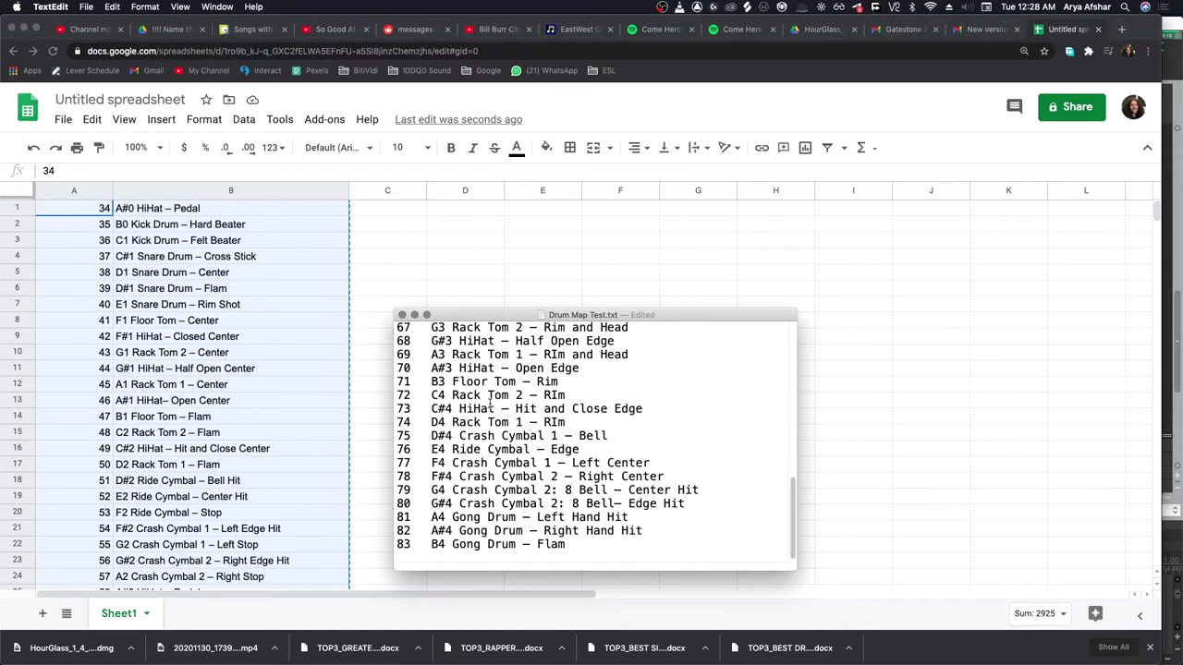
left_click_drag(462, 315, 329, 77)
left_click_drag(661, 333, 828, 653)
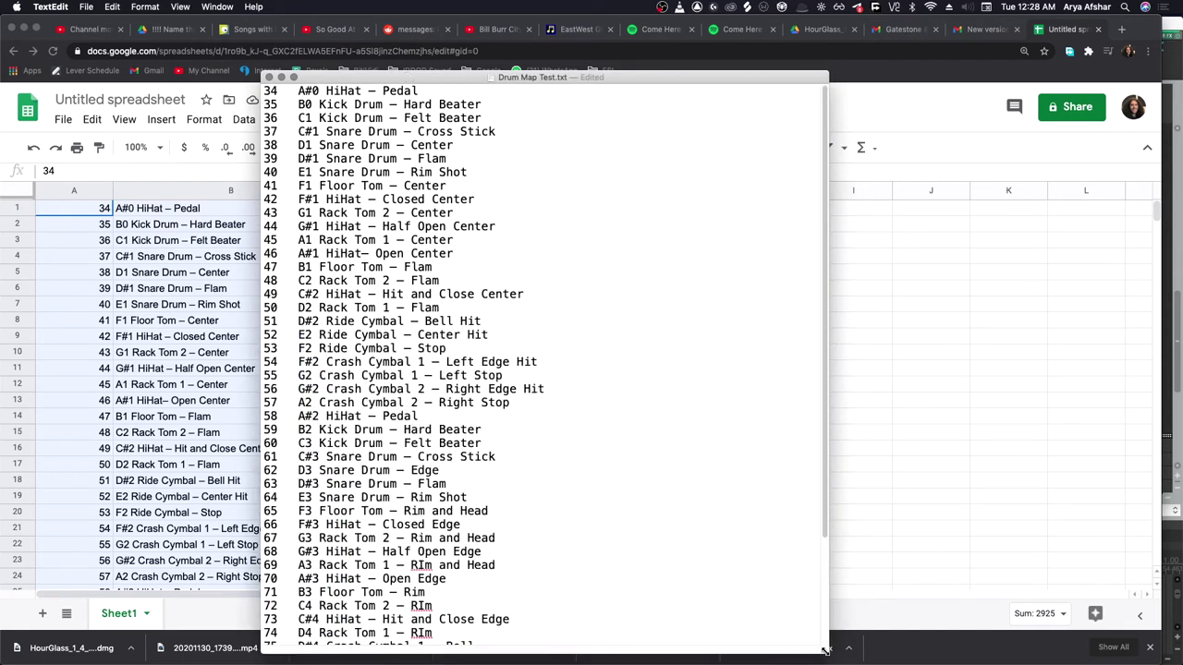
scroll(499, 462, "down", 5)
scroll(474, 448, "up", 5)
scroll(471, 441, "down", 3)
scroll(466, 435, "up", 3)
left_click(111, 7)
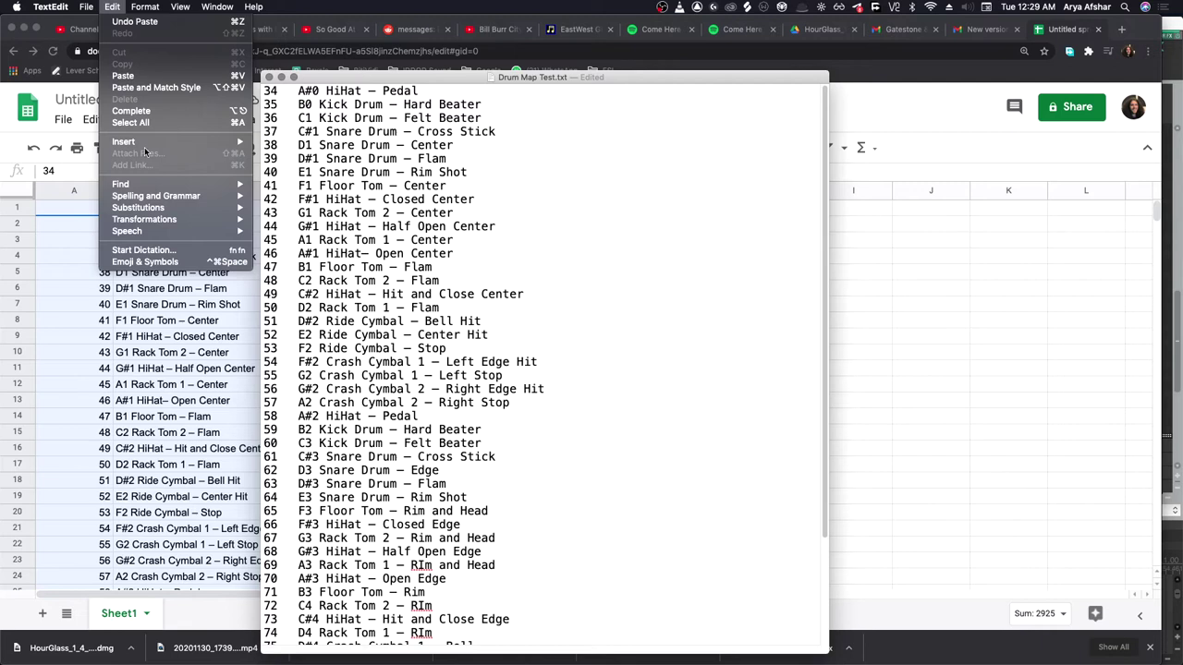
Find every "#" in the drum list and replace all with nothing.
mouse_move(242, 189)
left_click(302, 196)
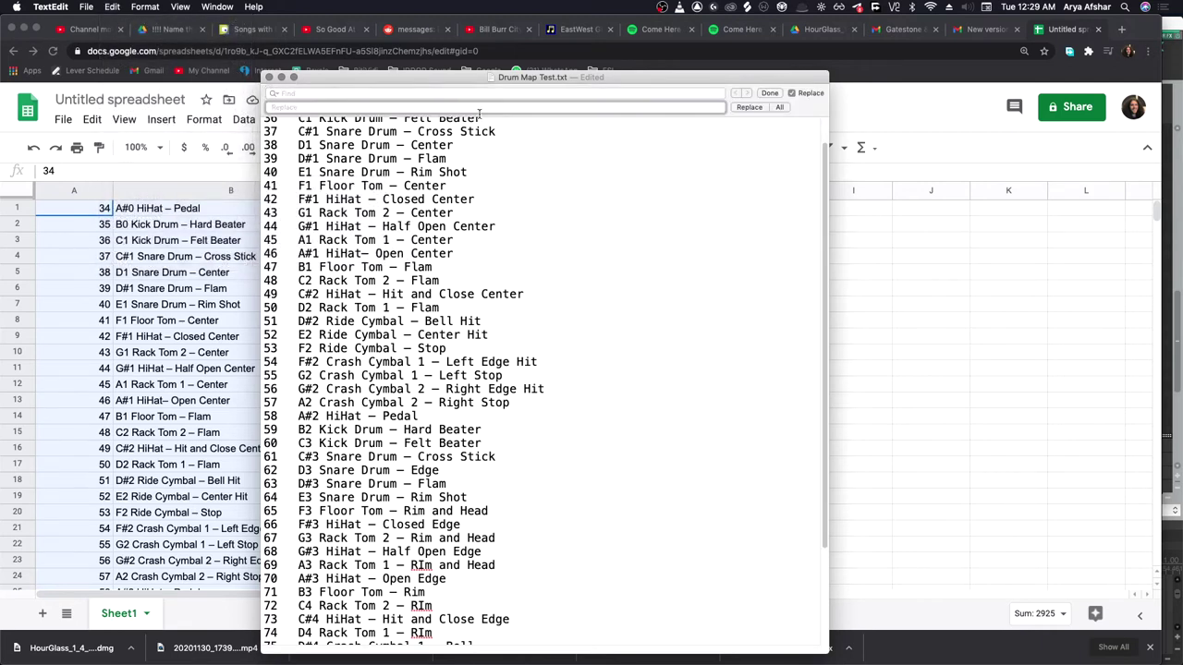
left_click(372, 92)
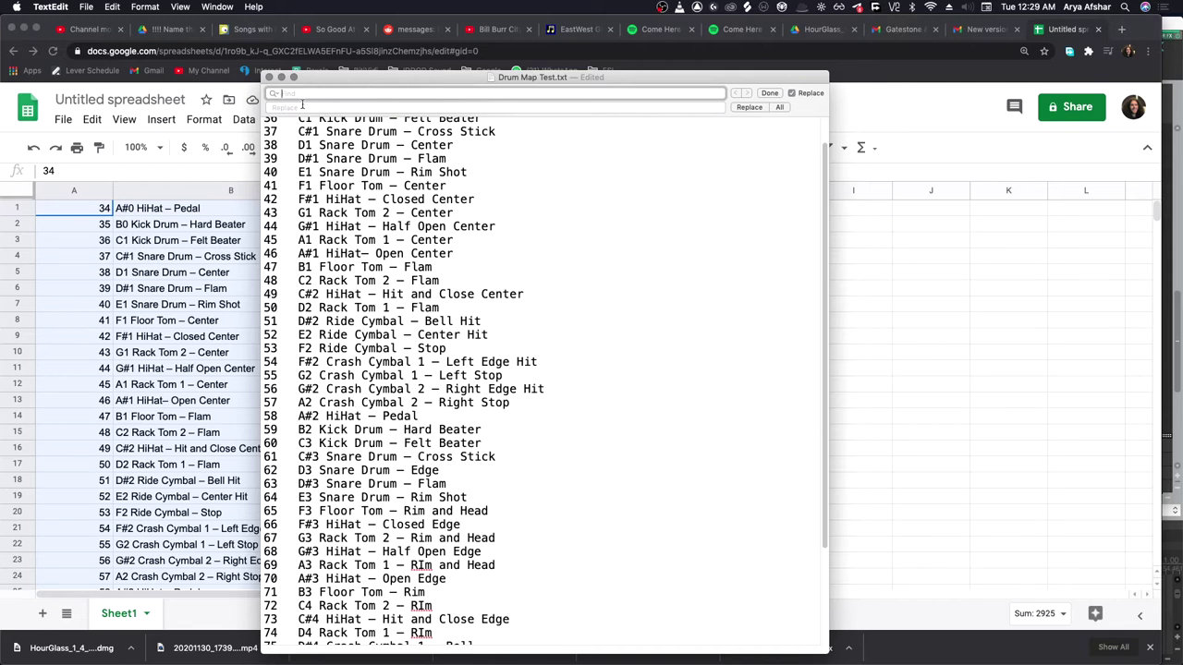
type("#")
key("Return")
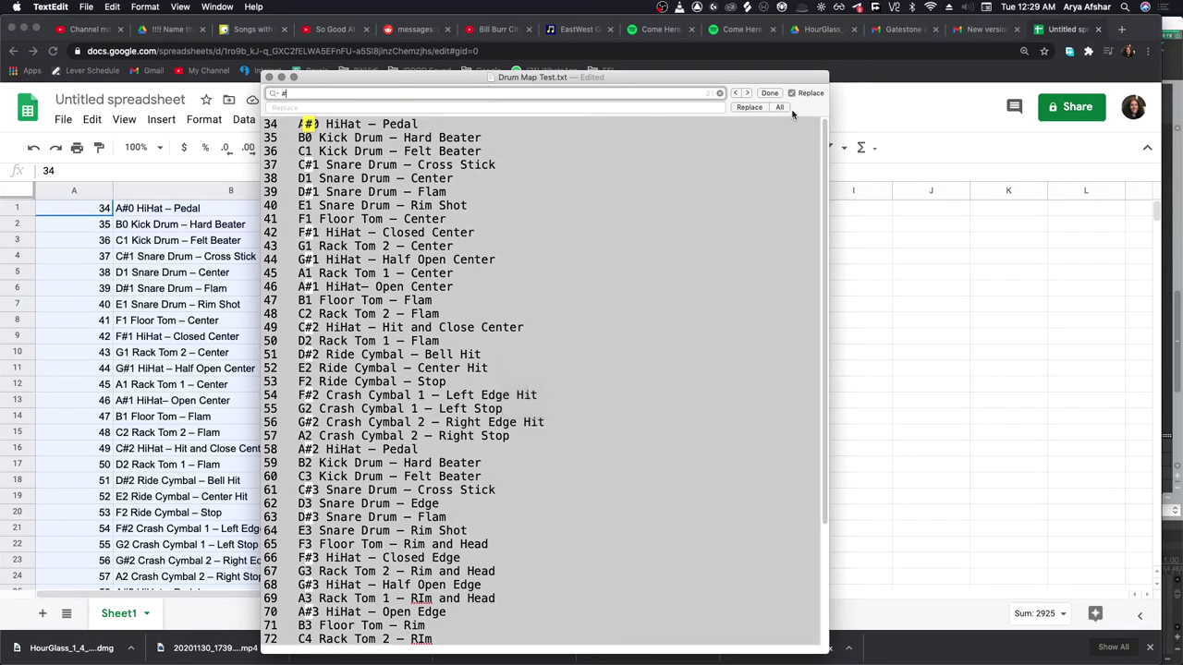
left_click(294, 108)
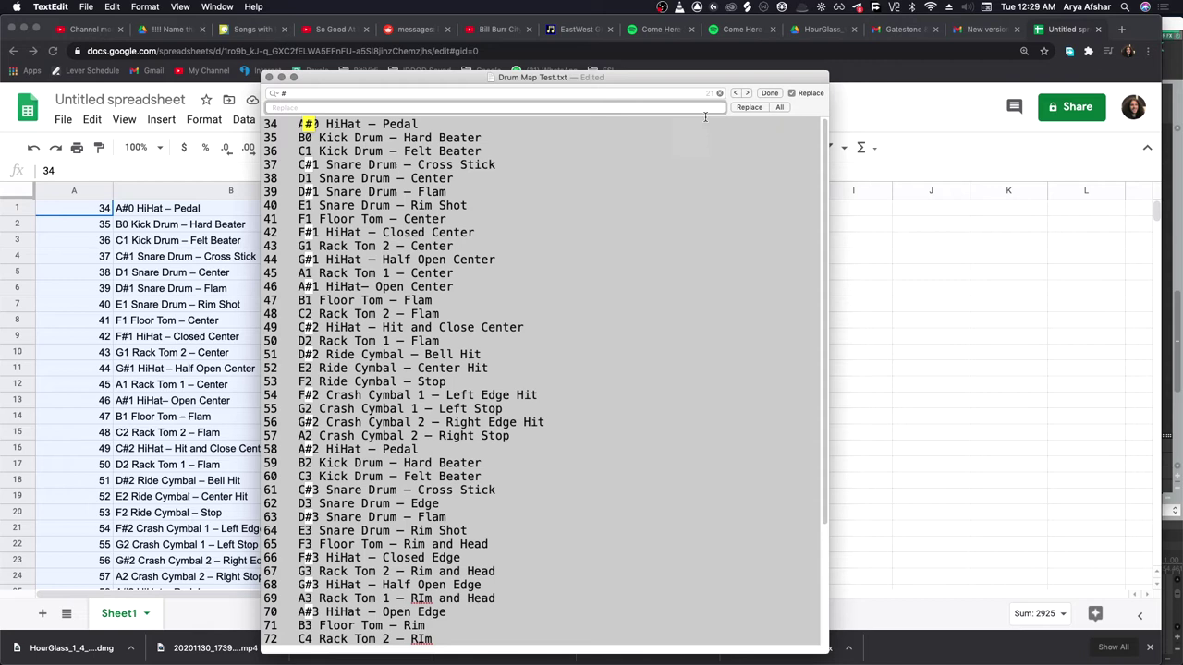
left_click(780, 109)
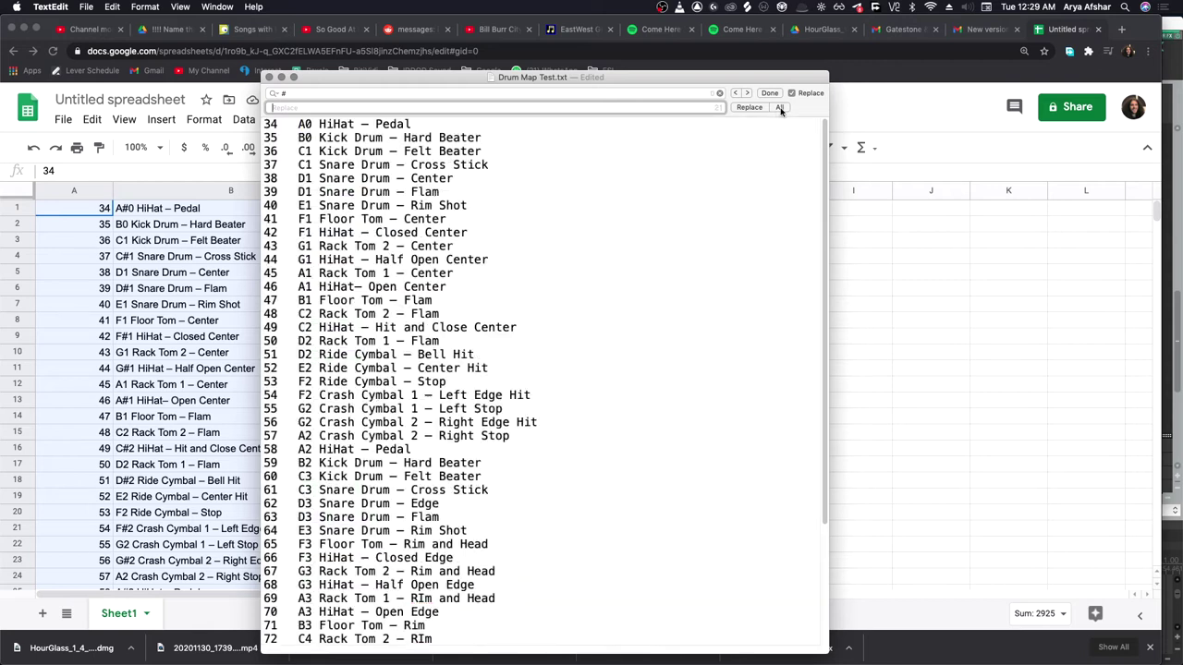
Place the cursor after "A0" on line 34 to remove the note name.
scroll(399, 365, "down", 5)
scroll(399, 365, "up", 5)
left_click(314, 124)
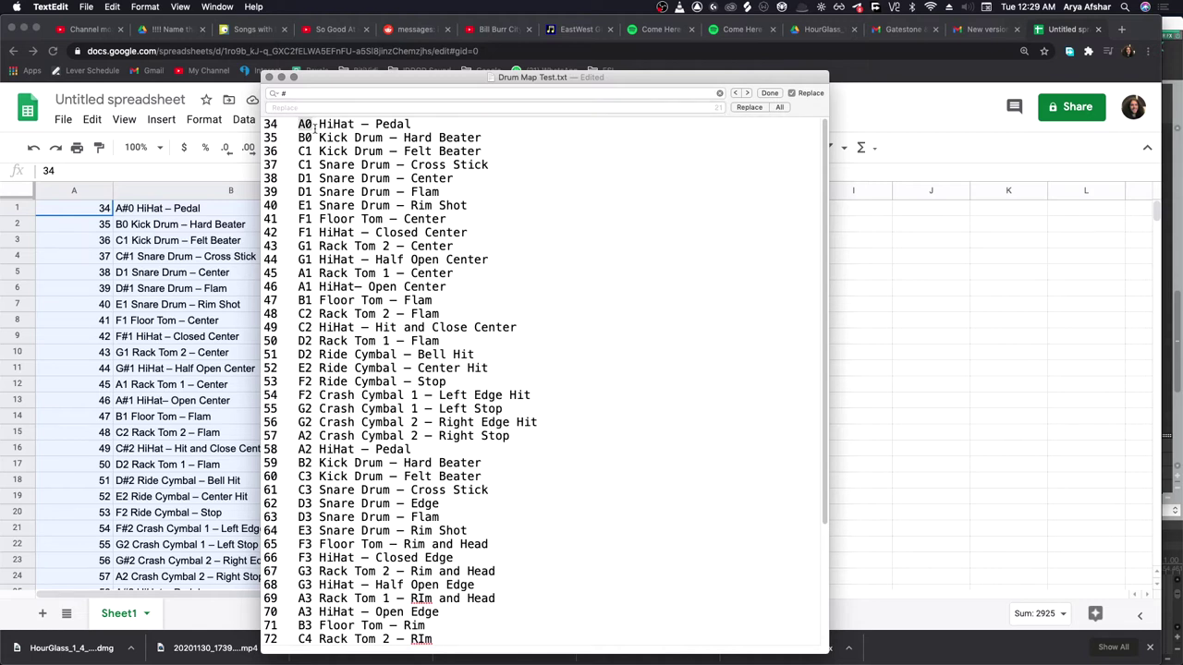
Delete A0 and B0, then the note-name column from line 36 down, leaving entries like '34 HiHat – Pedal'.
key("BackSpace")
key("BackSpace")
key("BackSpace")
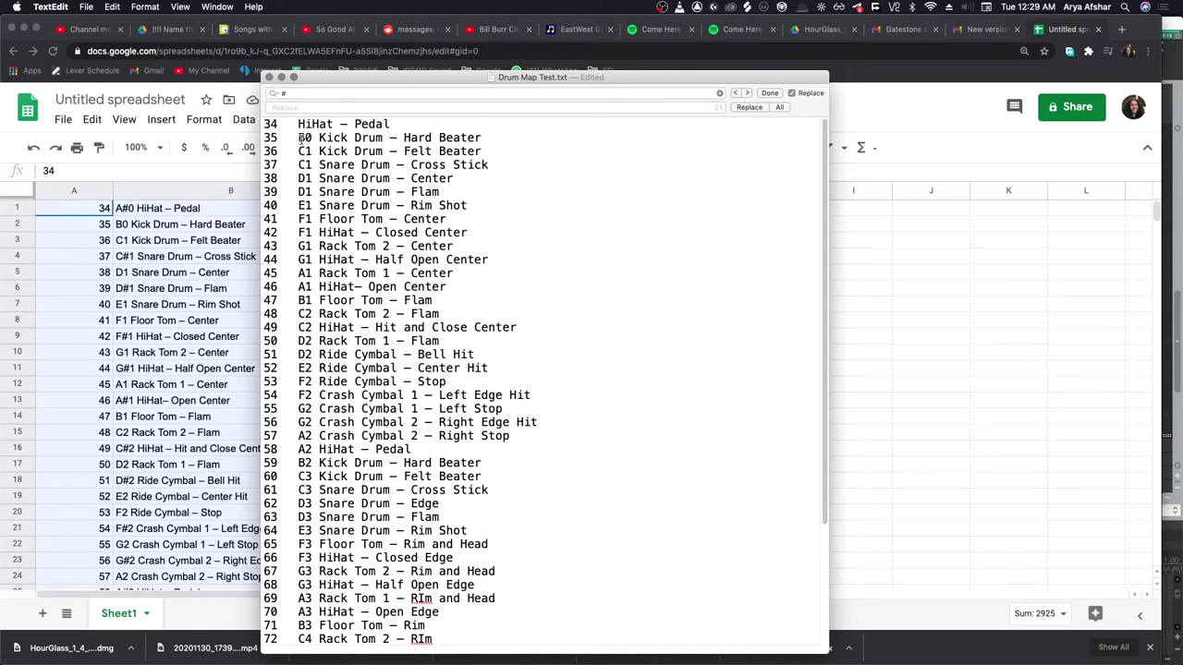
left_click(317, 137)
key("BackSpace")
key("BackSpace")
key("BackSpace")
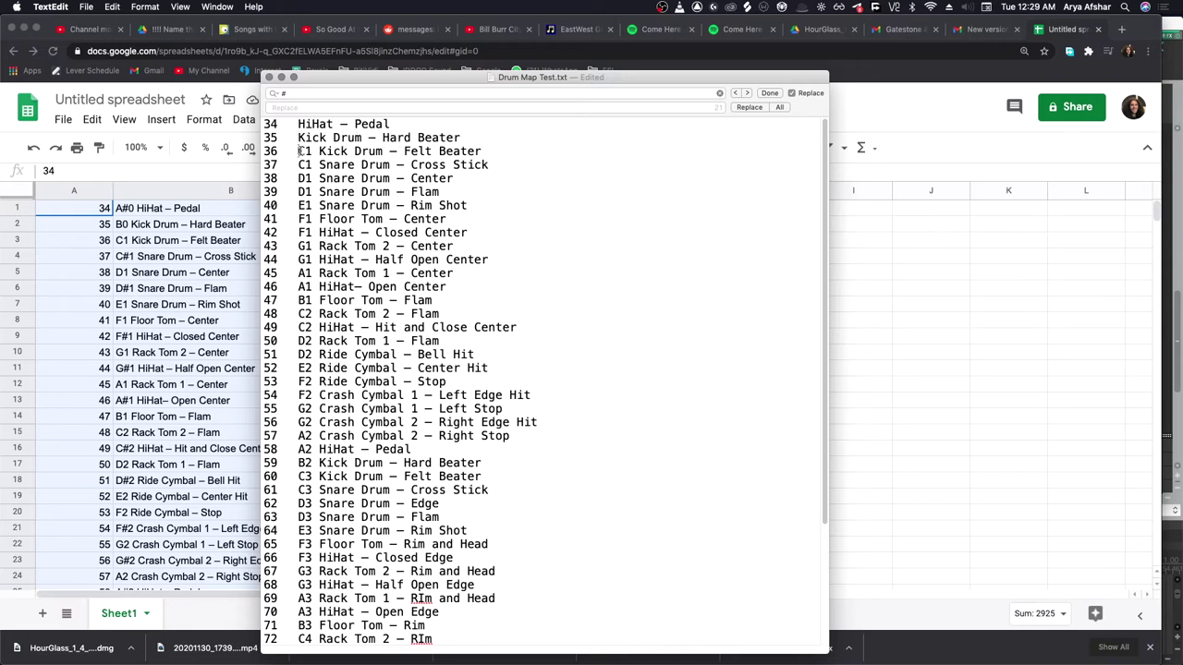
double_click(301, 151)
left_click(298, 151)
left_click_drag(300, 151, 317, 623)
scroll(317, 624, "down", 2)
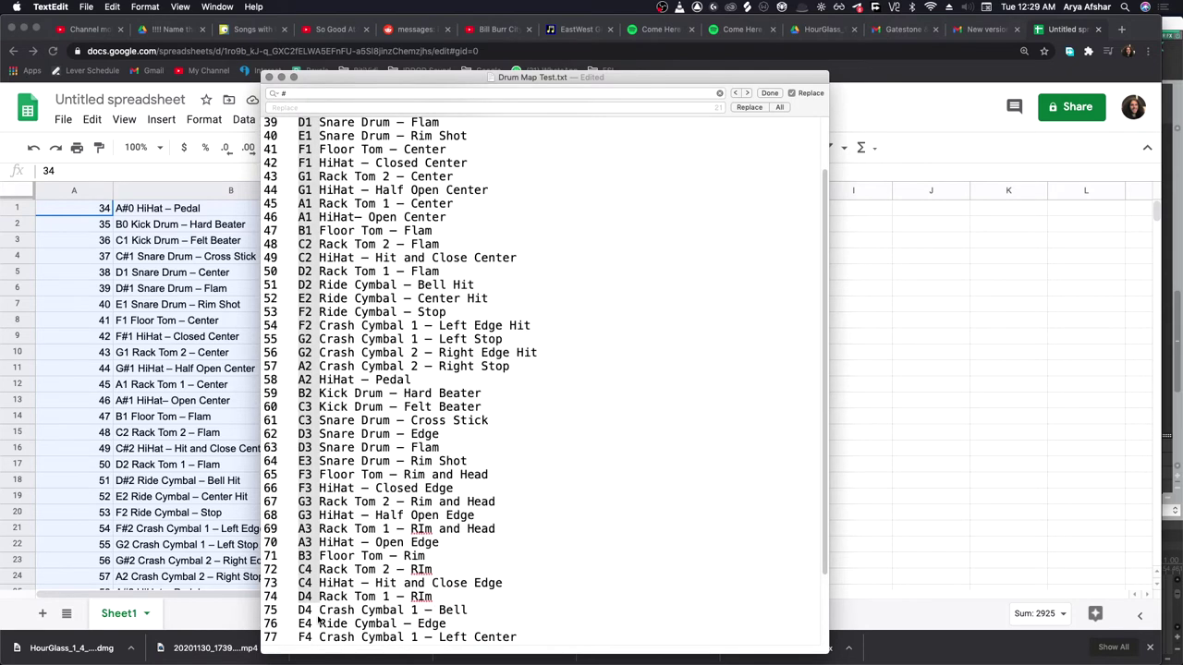
scroll(317, 624, "down", 3)
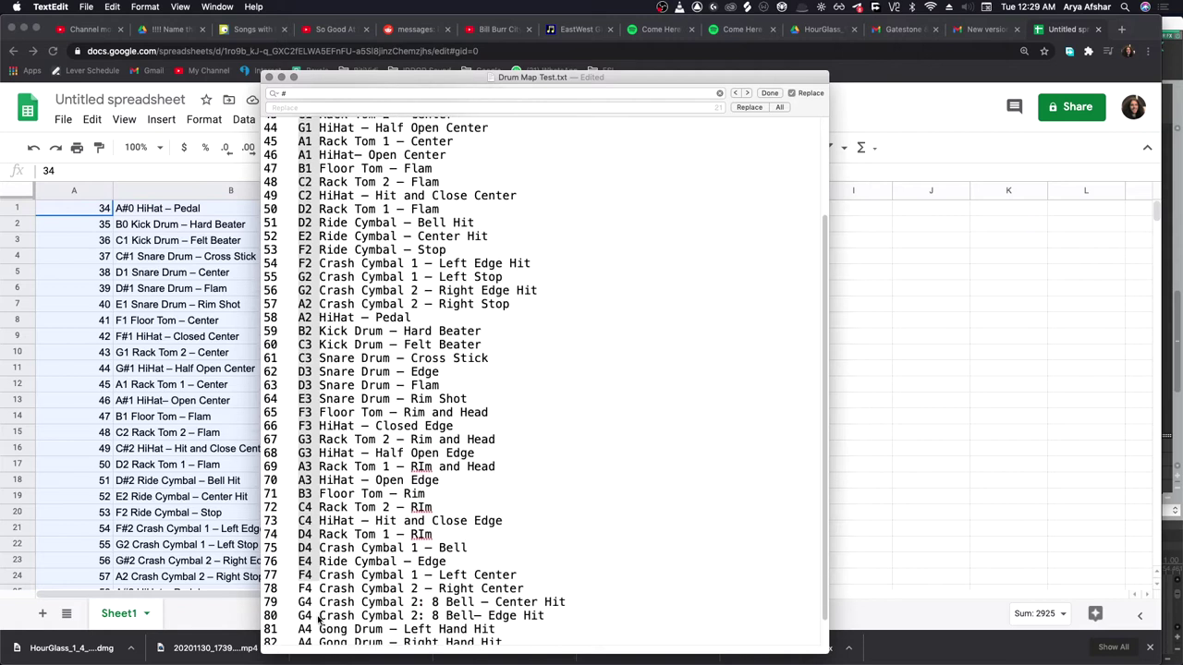
scroll(317, 624, "down", 2)
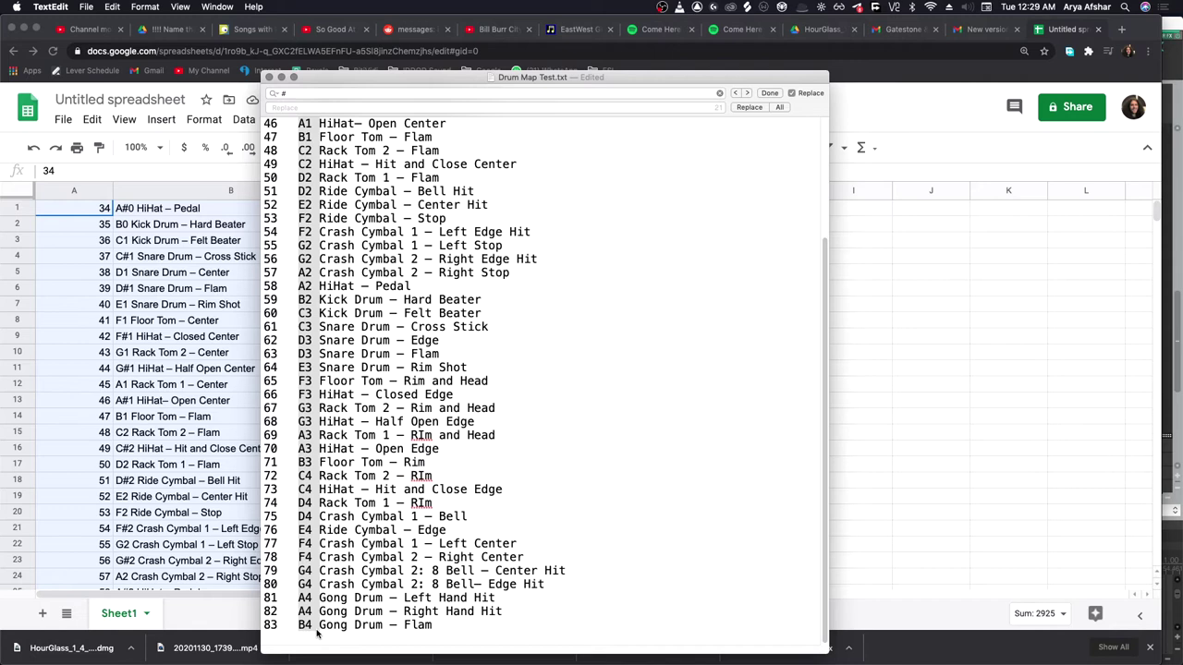
key("BackSpace")
key("BackSpace")
key("BackSpace")
scroll(353, 382, "up", 6)
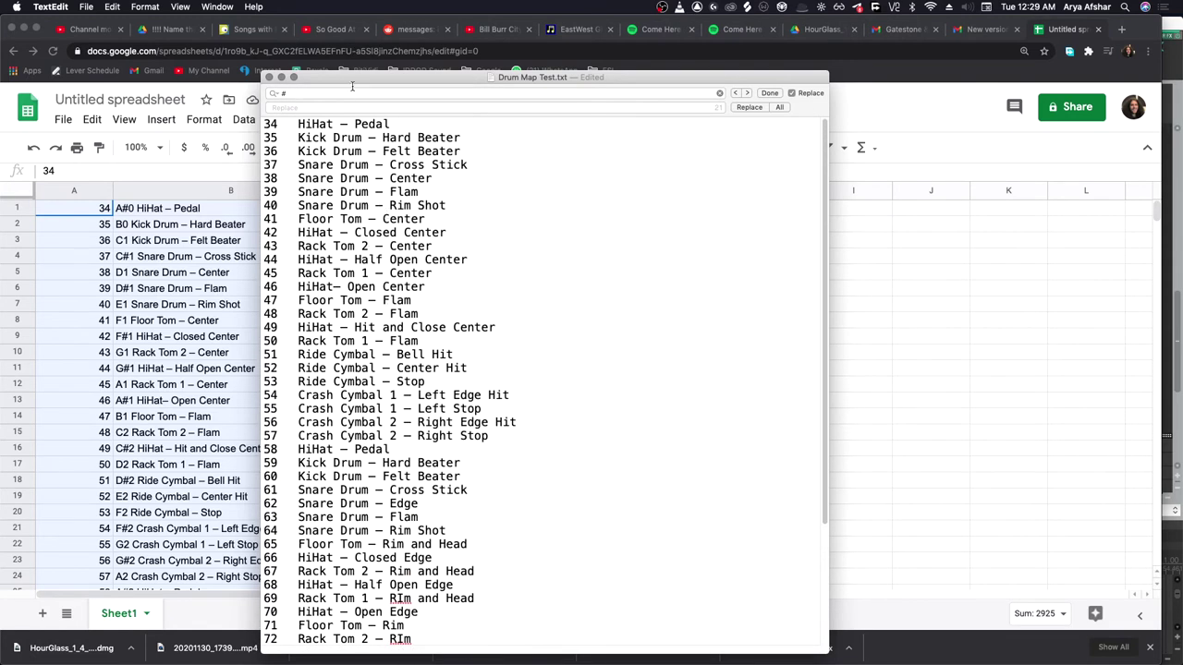
Replace all occurrences of 'Drum' and 'Cymbal' with nothing.
left_click(353, 90)
key("BackSpace")
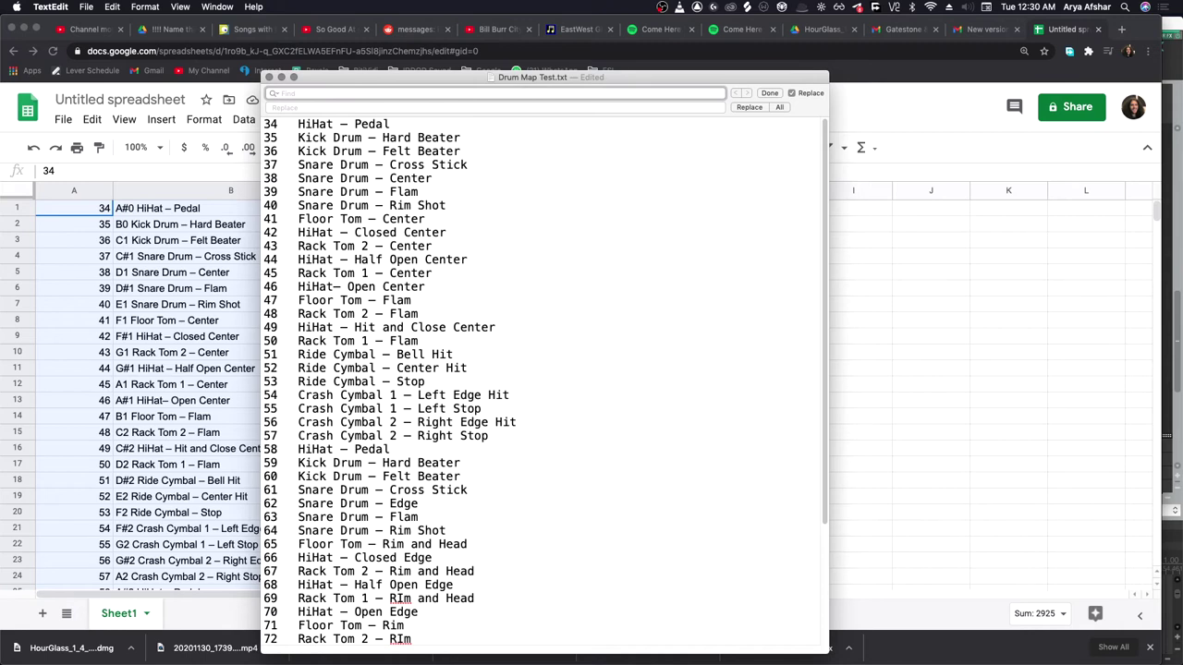
type("Drum")
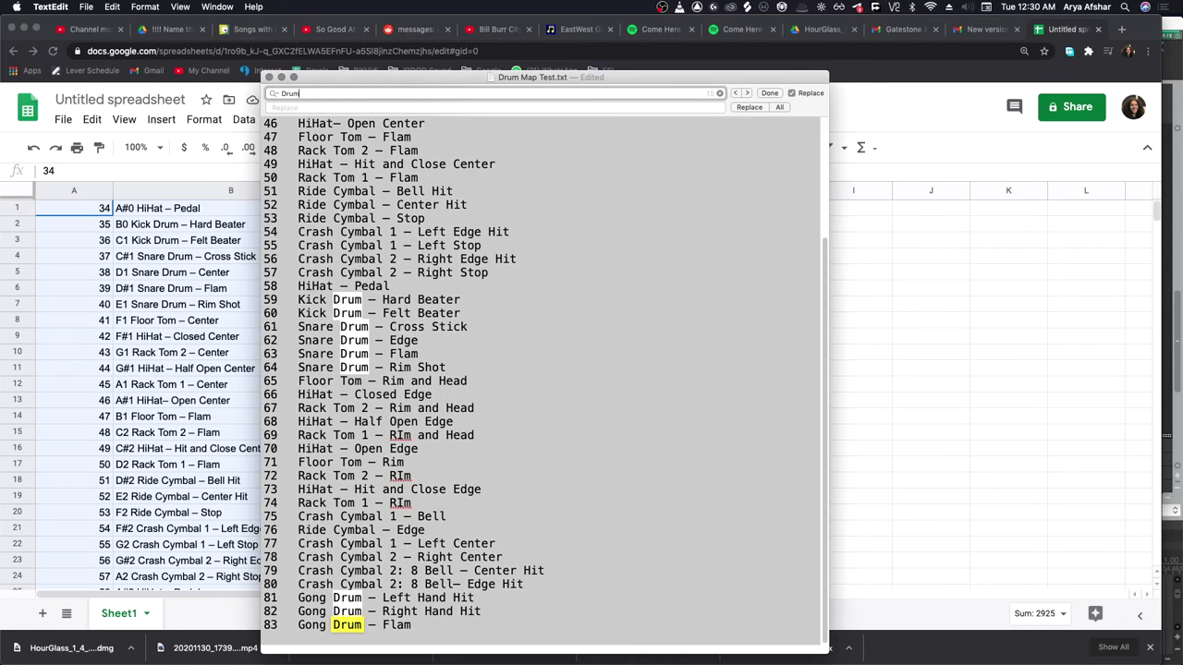
left_click(779, 108)
key("super+a")
type("Cymbal")
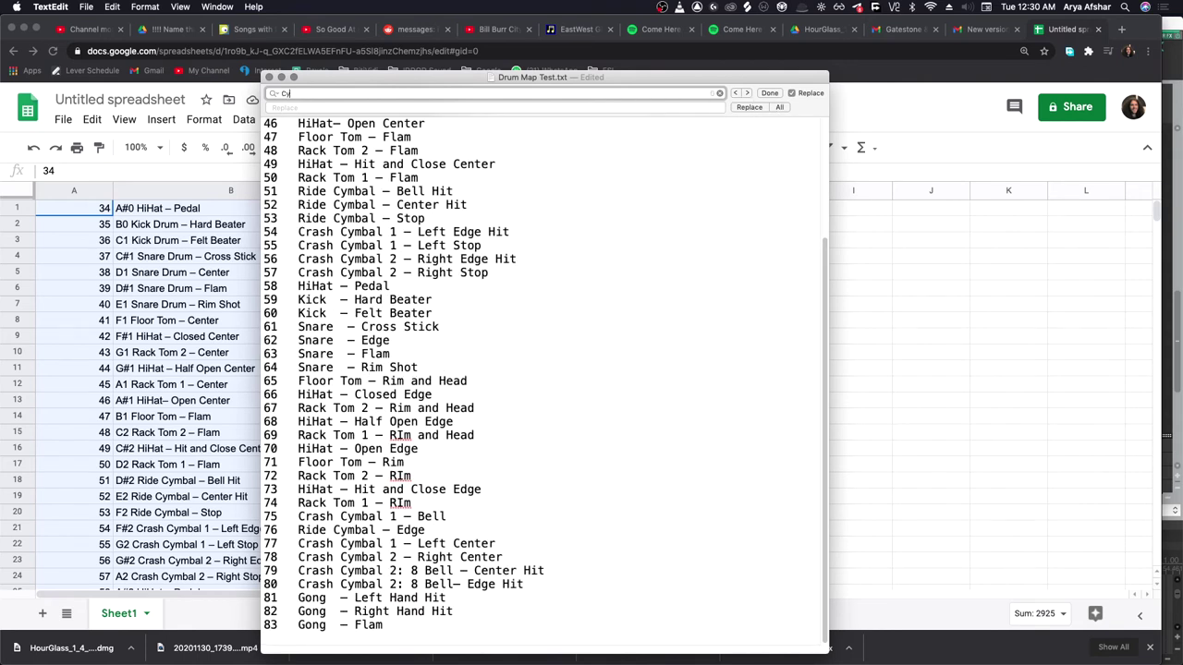
left_click(781, 107)
Abbreviate HiHat to HH, Kick to BD and Snare to Snr throughout the list.
key("super+a")
type("Hi")
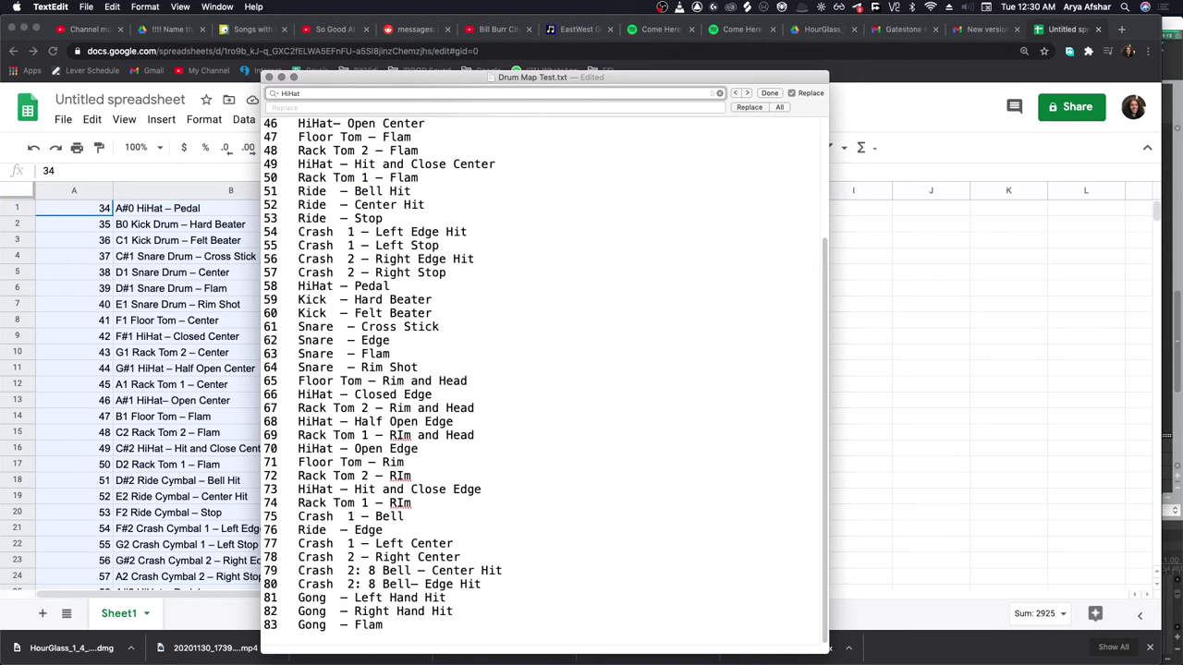
type("Hat")
left_click(313, 110)
left_click(779, 107)
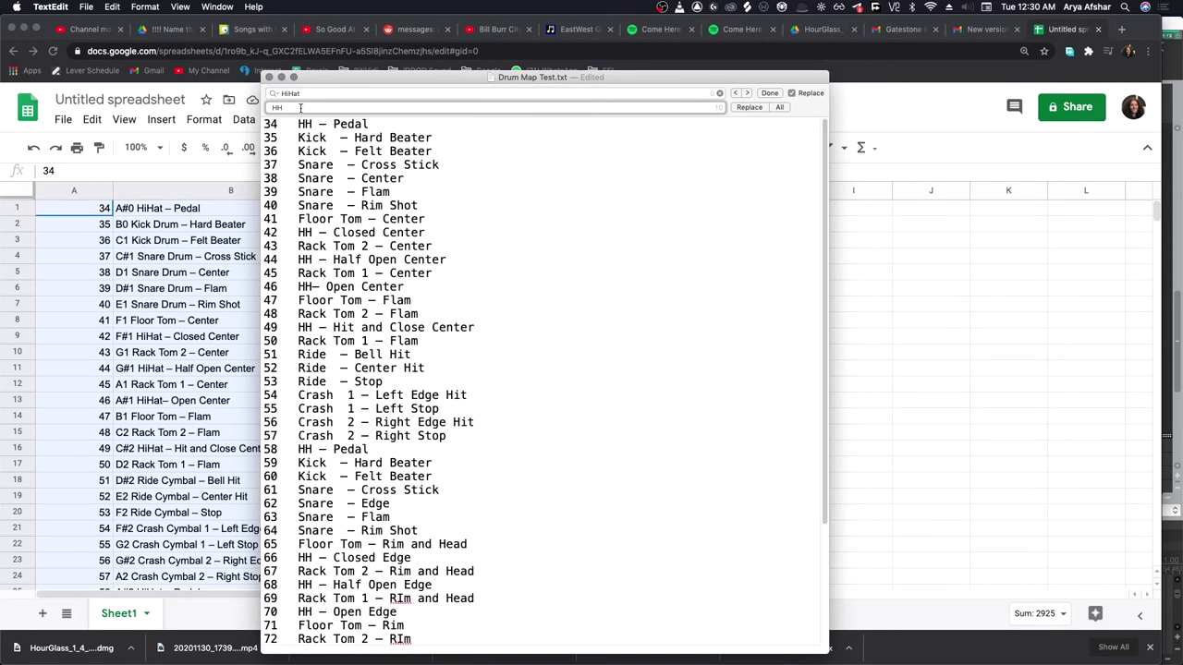
type("Kick")
key("Tab")
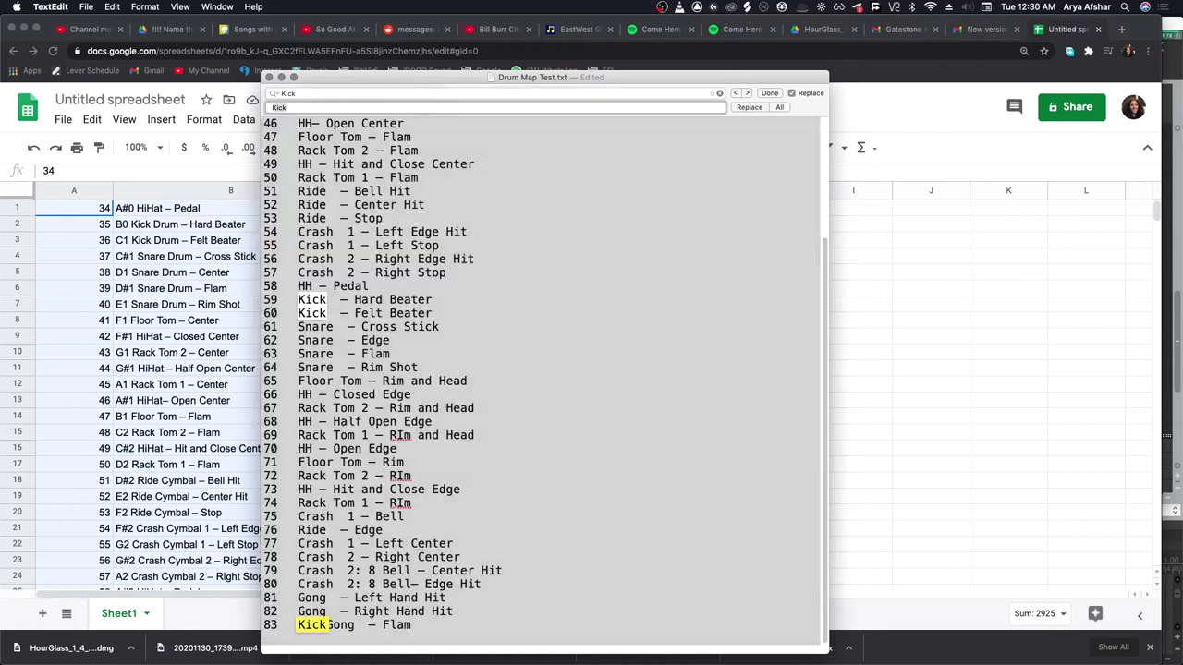
type("BD")
left_click(779, 107)
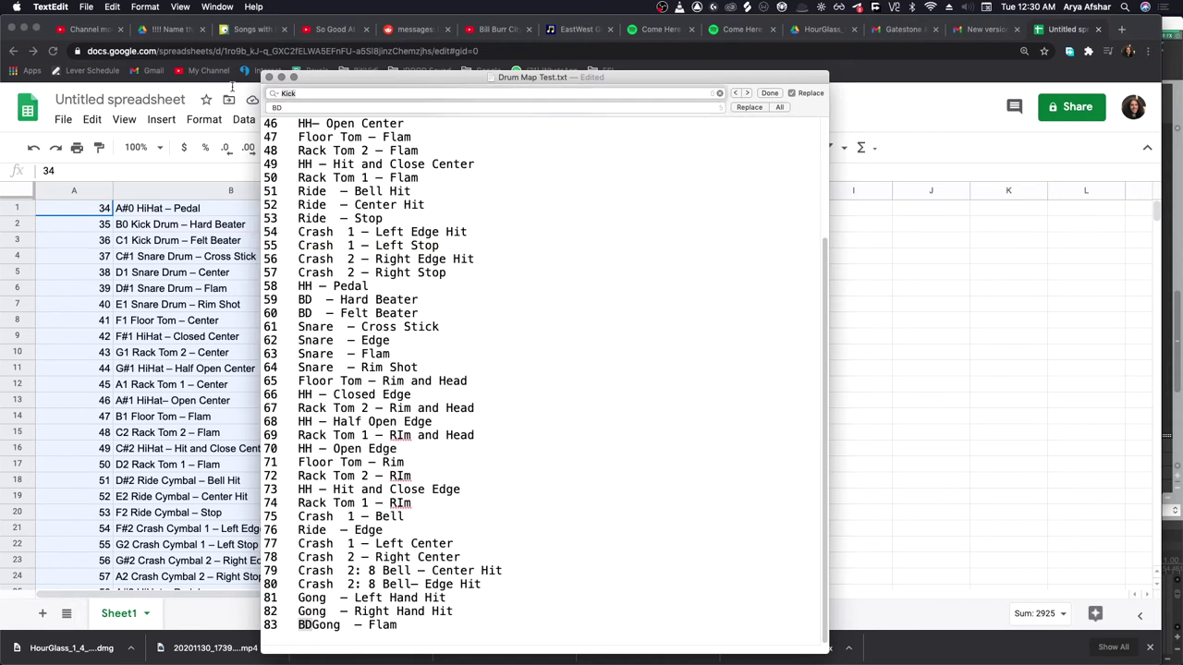
type("Snare")
key("Return")
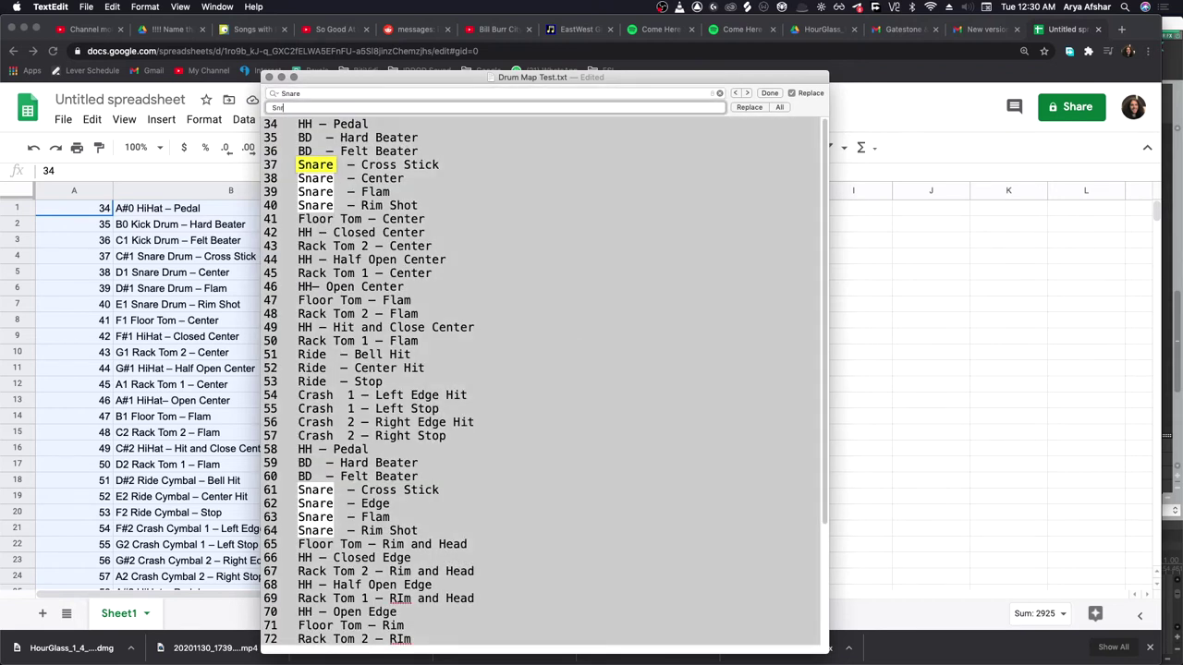
type("Snr")
left_click(779, 108)
Remove every ' – ' dash separator from the lines.
left_click(311, 92)
key("Return")
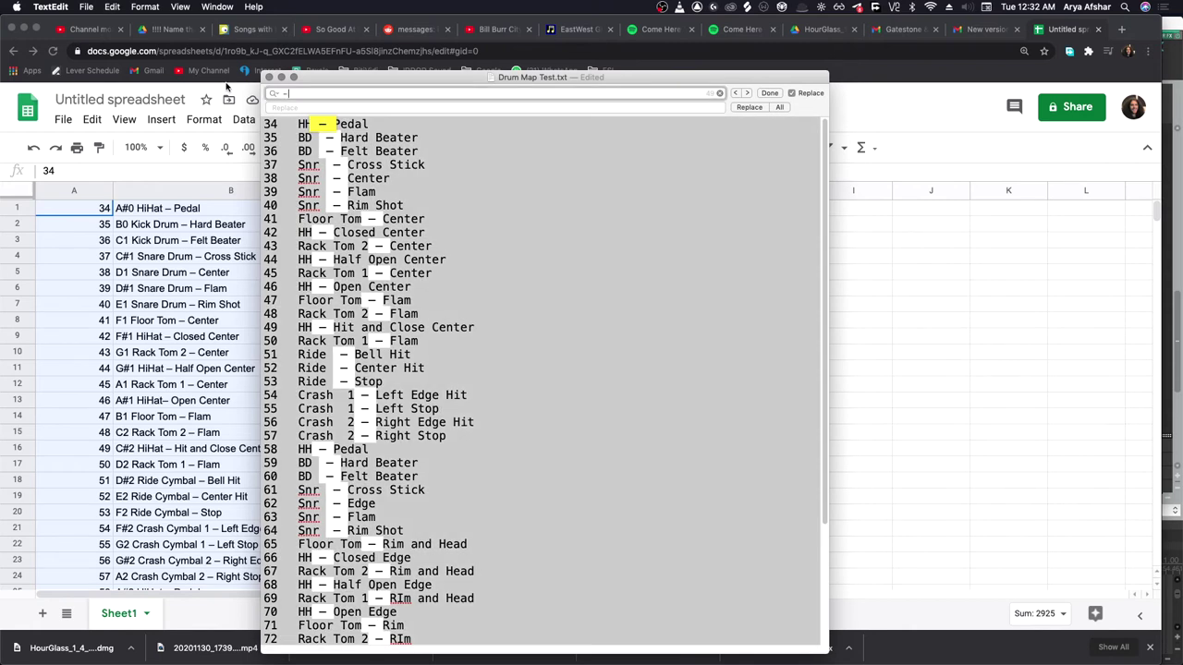
left_click(779, 107)
scroll(370, 277, "down", 2)
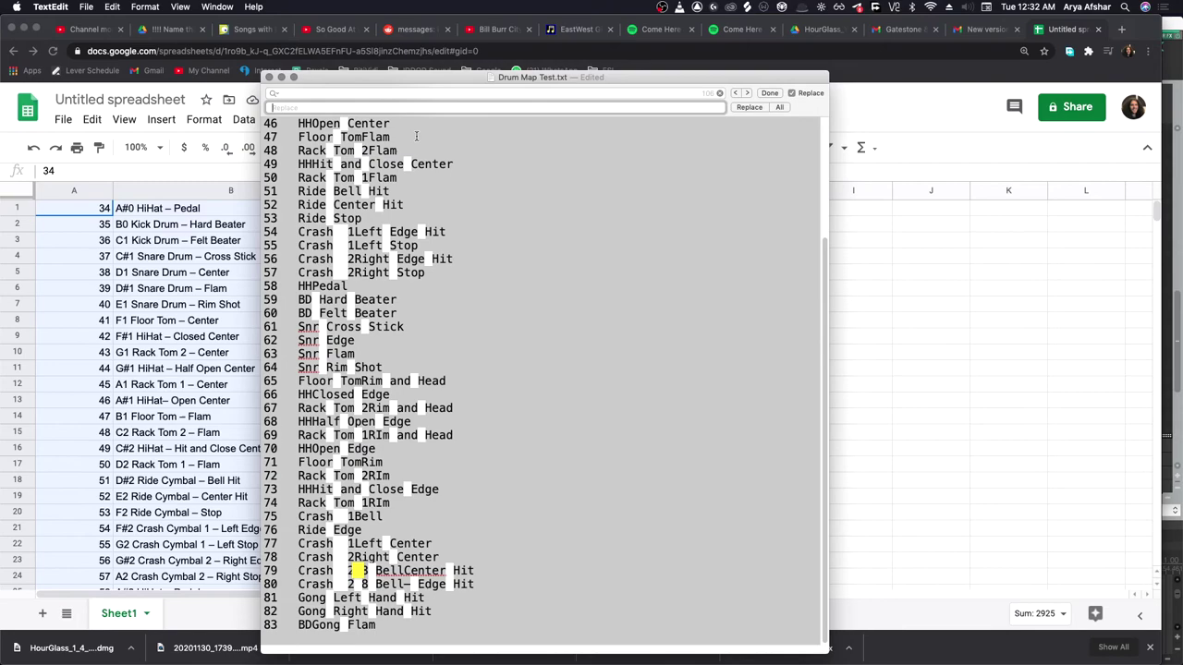
Strip all spaces from the lines and rename the file 'EW Ghostwriter Drum Map -'.
left_click(779, 107)
double_click(561, 77)
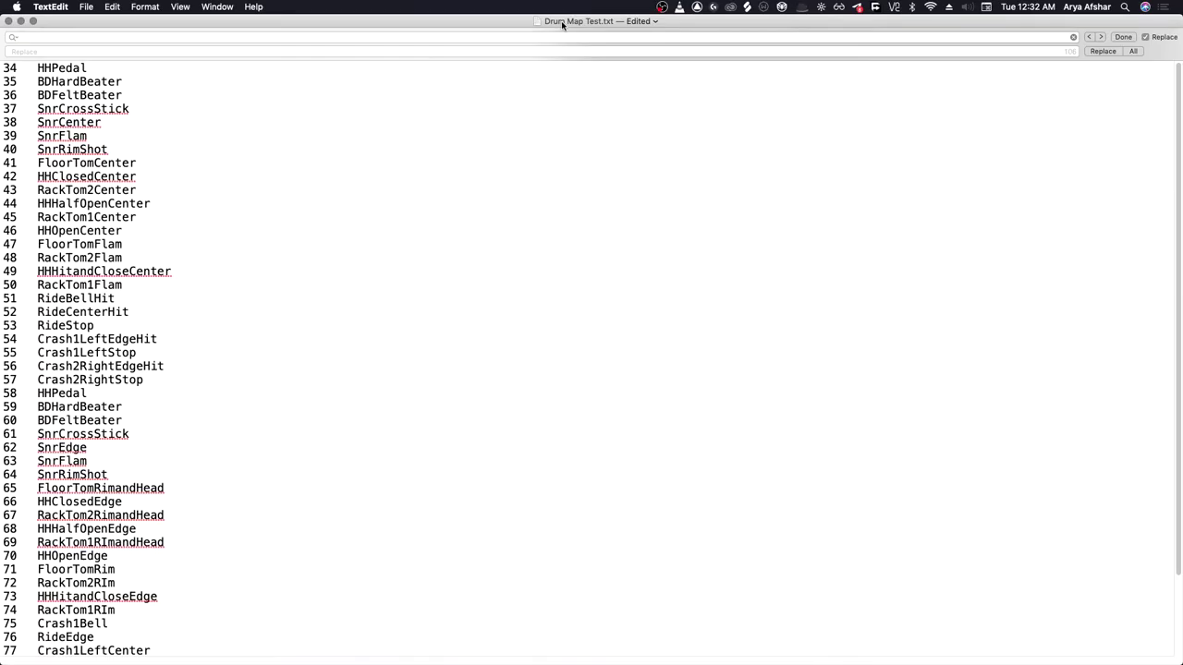
double_click(561, 20)
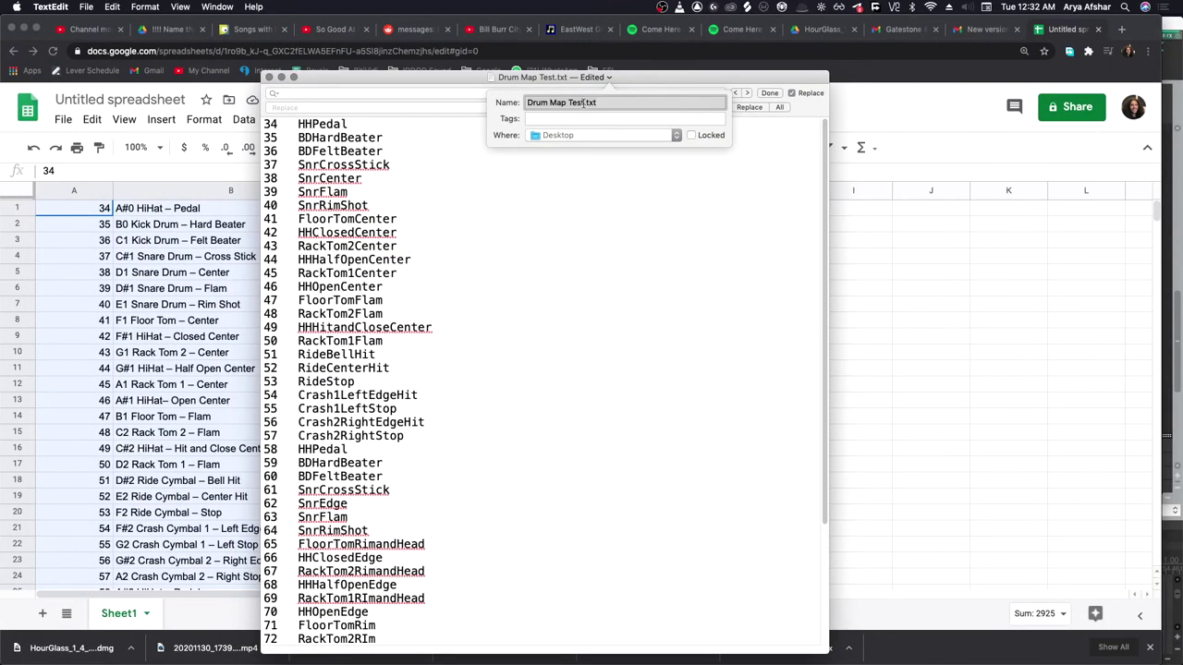
type("EW Ghostwriter Drum Map ")
type("-")
Create a 'MIDI Drum Map' folder inside Utilities as the file's location.
left_click(599, 136)
left_click(546, 581)
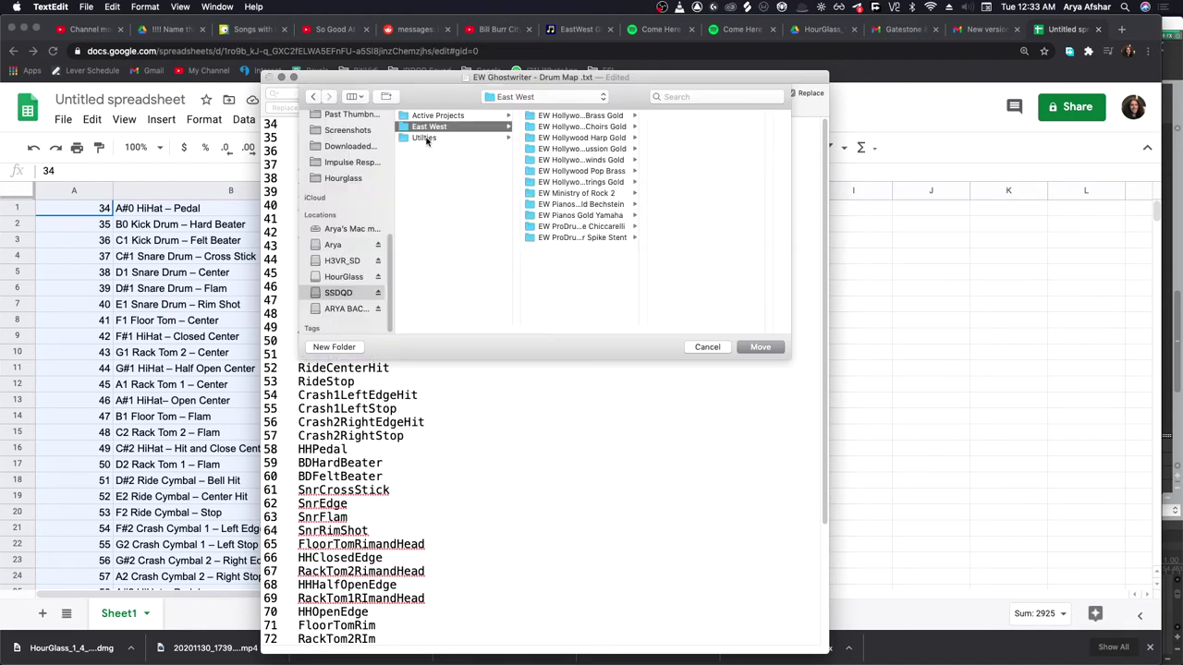
left_click(424, 137)
left_click(334, 346)
type("MIDI ")
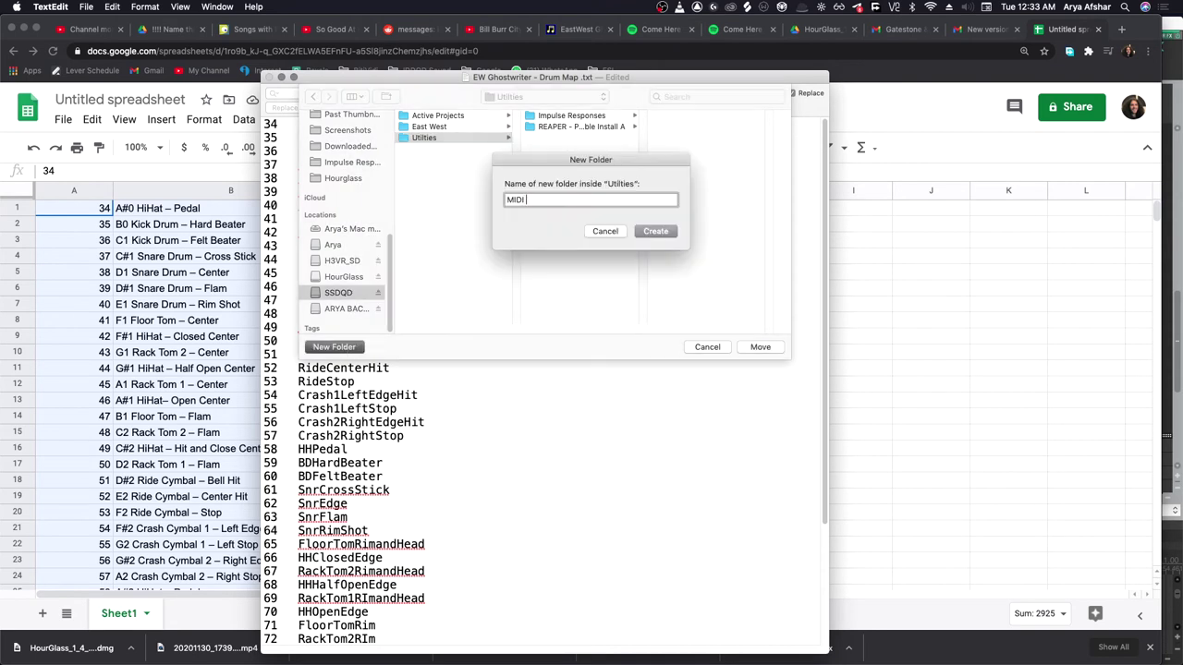
type("Drum Map")
key("Return")
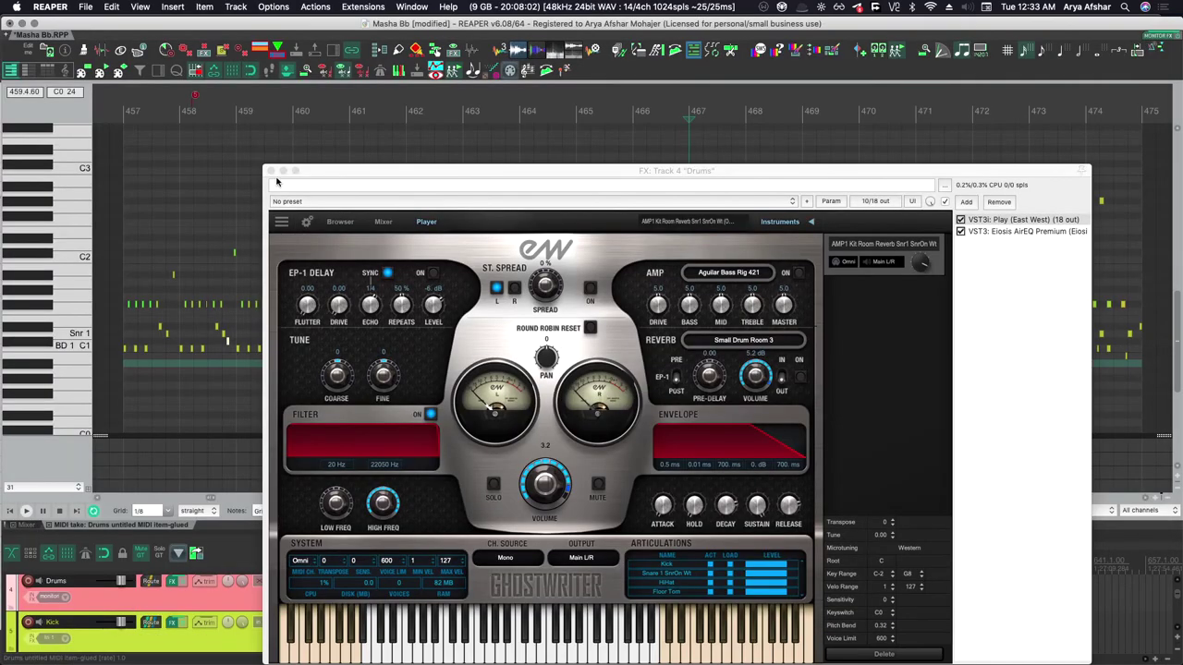
Close the Ghostwriter window and load the Ghostwriter drum map file from MIDI Keymaps as note names.
left_click(268, 171)
left_click(68, 114)
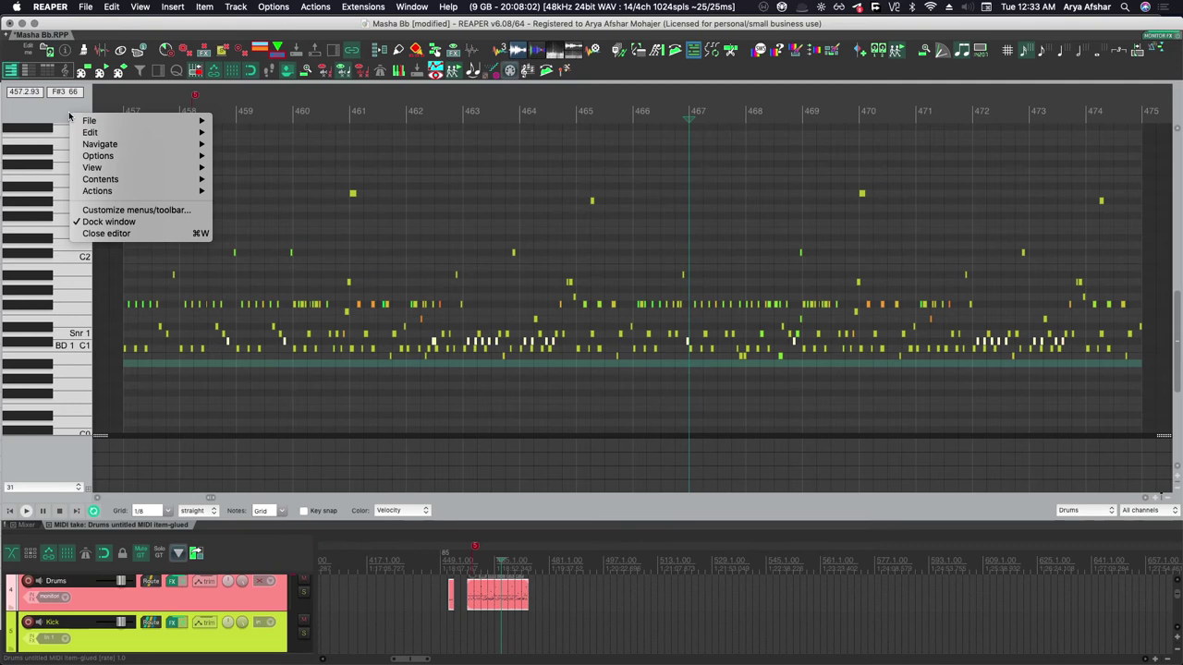
mouse_move(92, 121)
mouse_move(336, 179)
mouse_move(385, 186)
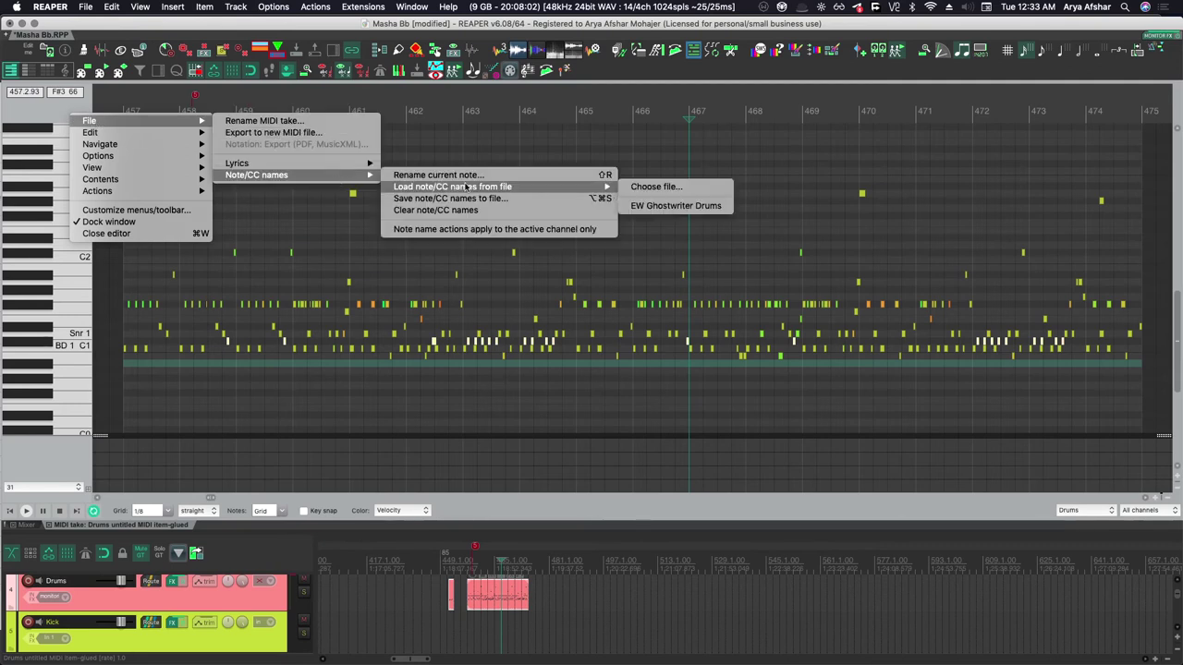
left_click(678, 187)
left_click(263, 131)
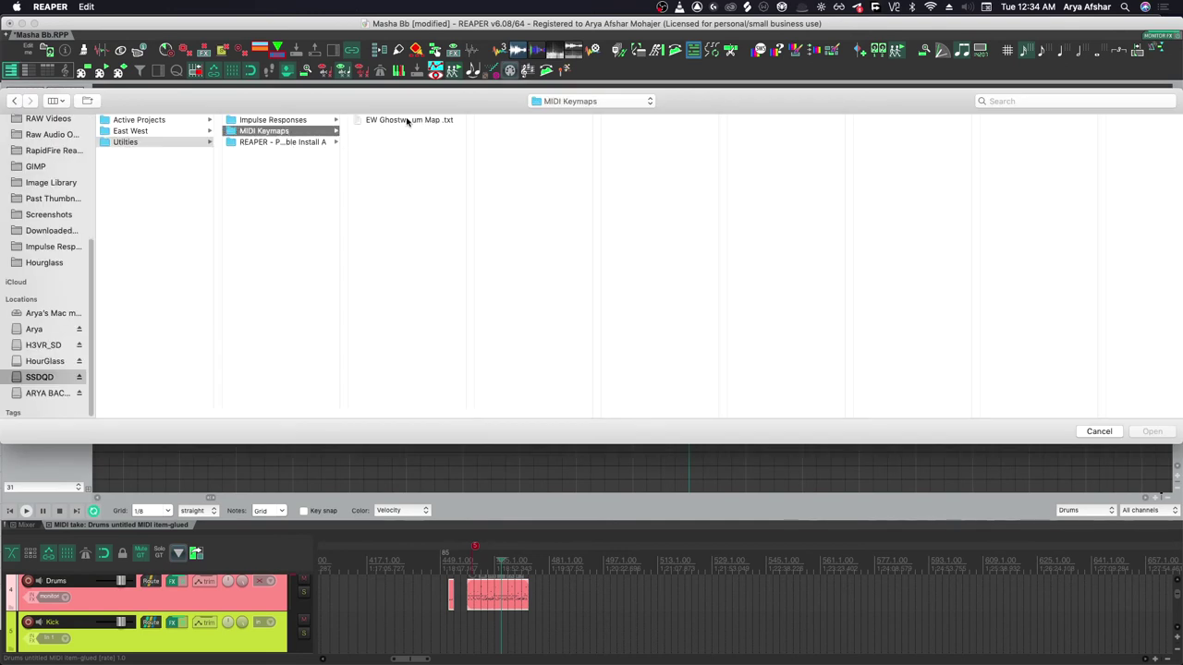
left_click(409, 120)
left_click(1152, 432)
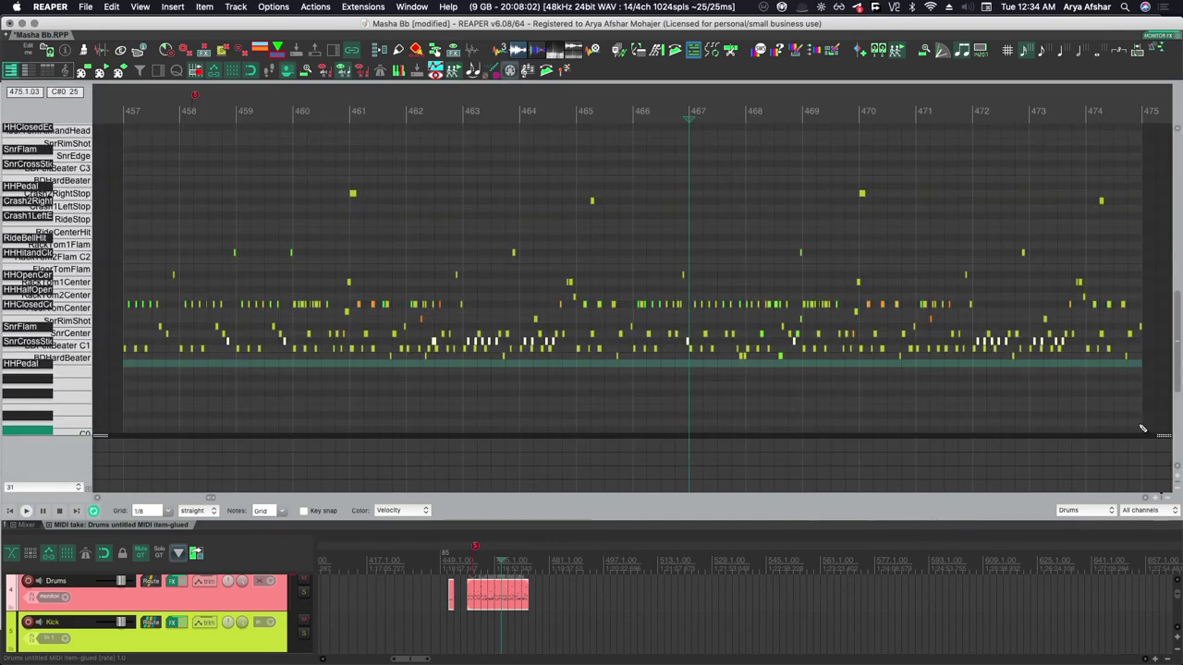
Show only the named drum note rows in the MIDI editor.
left_click(28, 73)
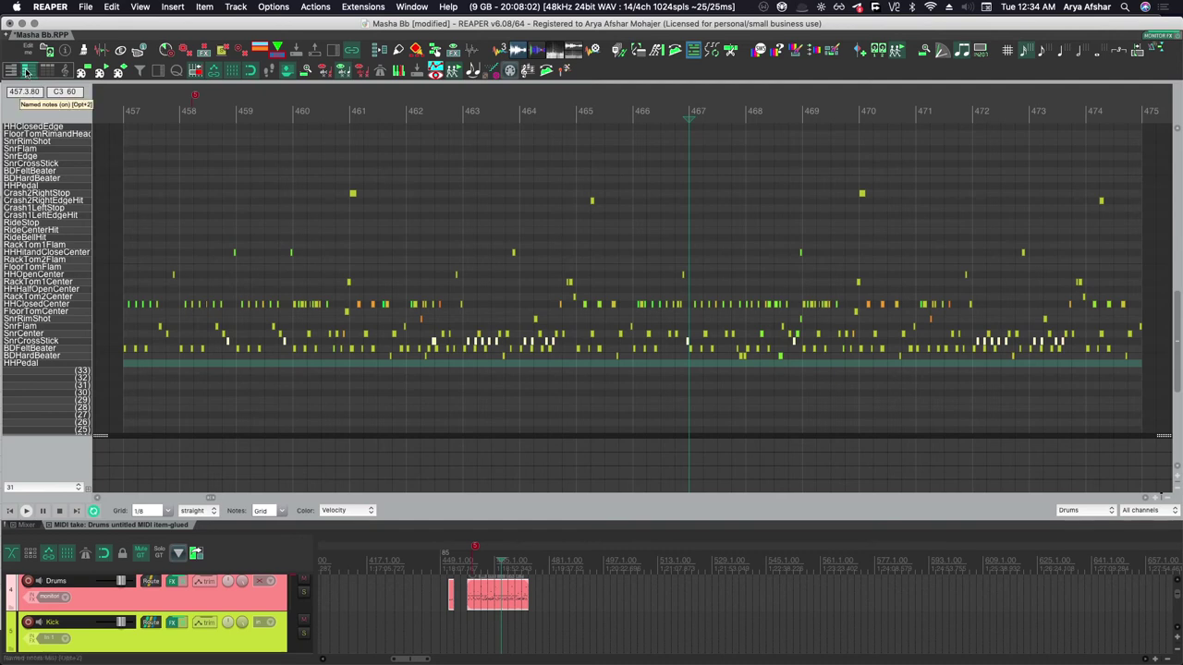
scroll(67, 305, "up", 3)
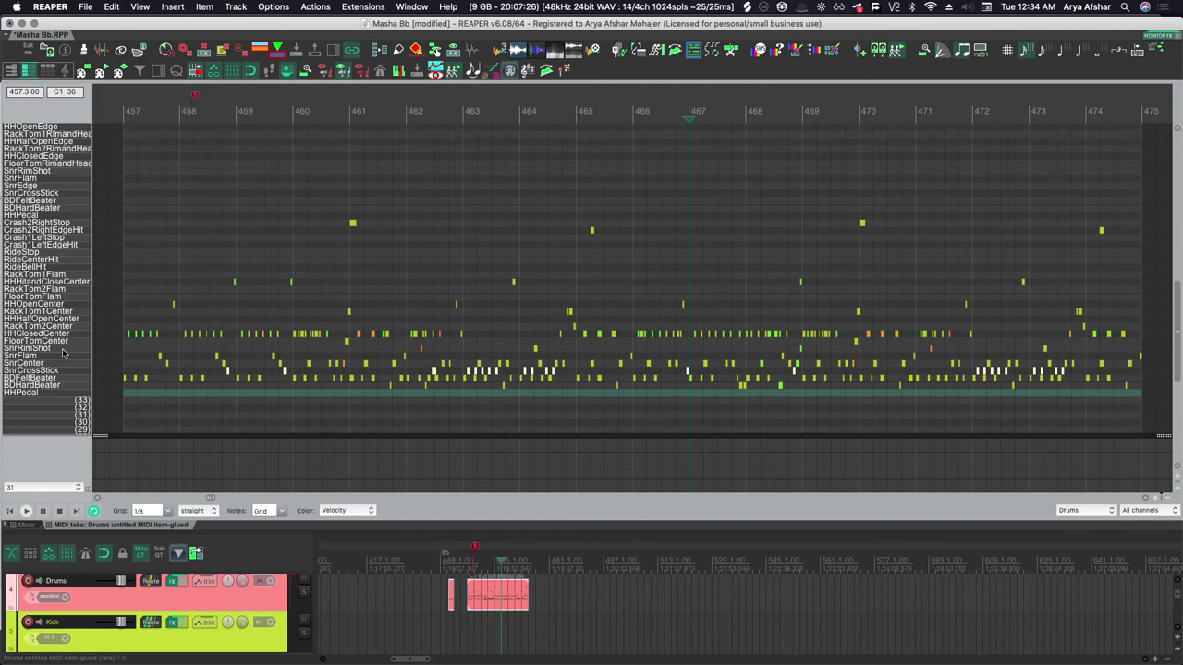
scroll(64, 351, "up", 7)
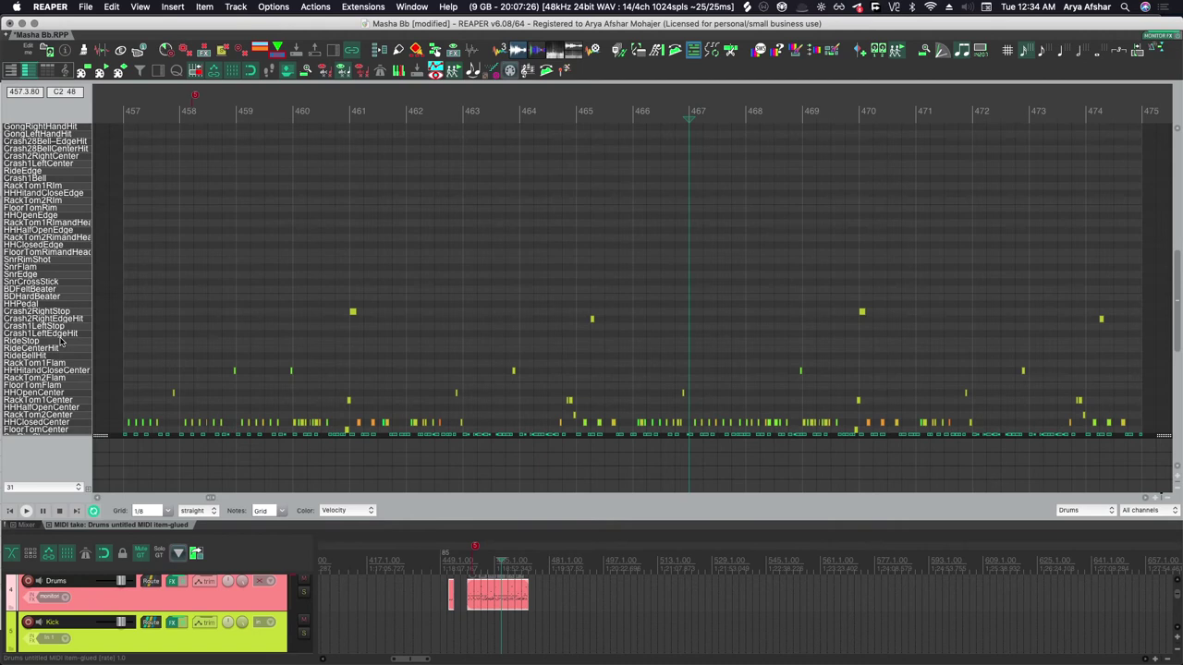
scroll(61, 342, "down", 10)
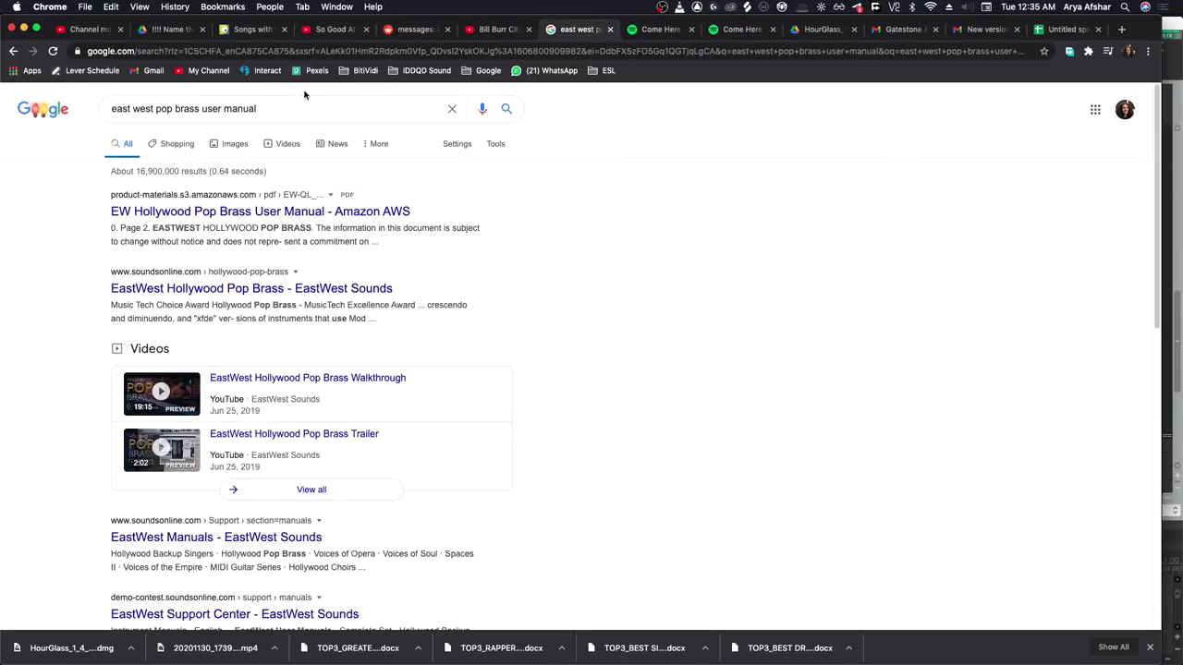
Open the Hollywood Pop Brass manual PDF and search 'Keyswitch' through to page 38.
left_click(323, 214)
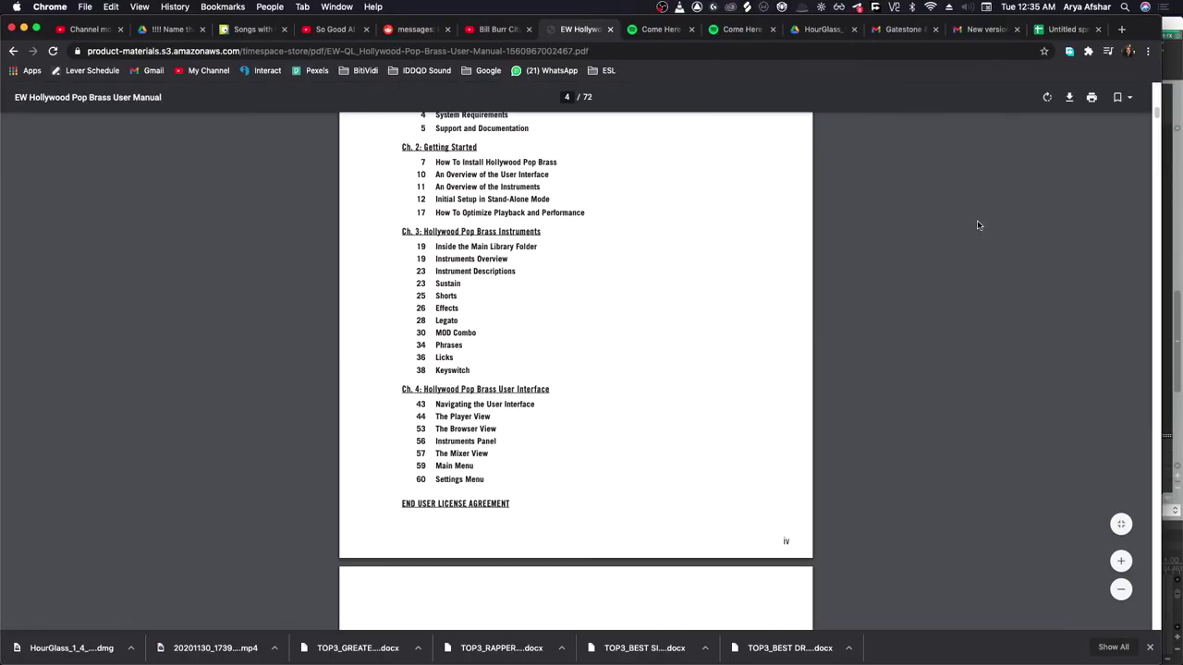
key("super+f")
type("Keyswitch")
key("Return")
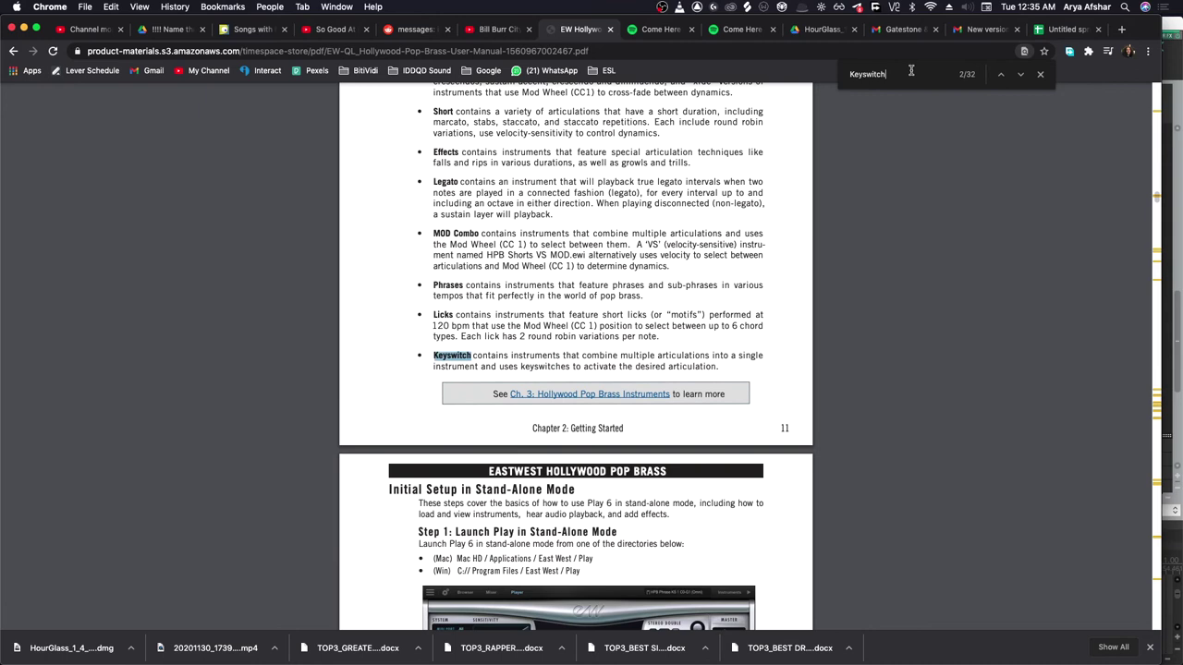
key("Return")
key("Return")
key("Return")
key("Return")
key("Return")
key("Return")
key("Return")
key("Return")
key("Return")
key("Return")
key("Return")
key("Return")
key("Return")
key("Return")
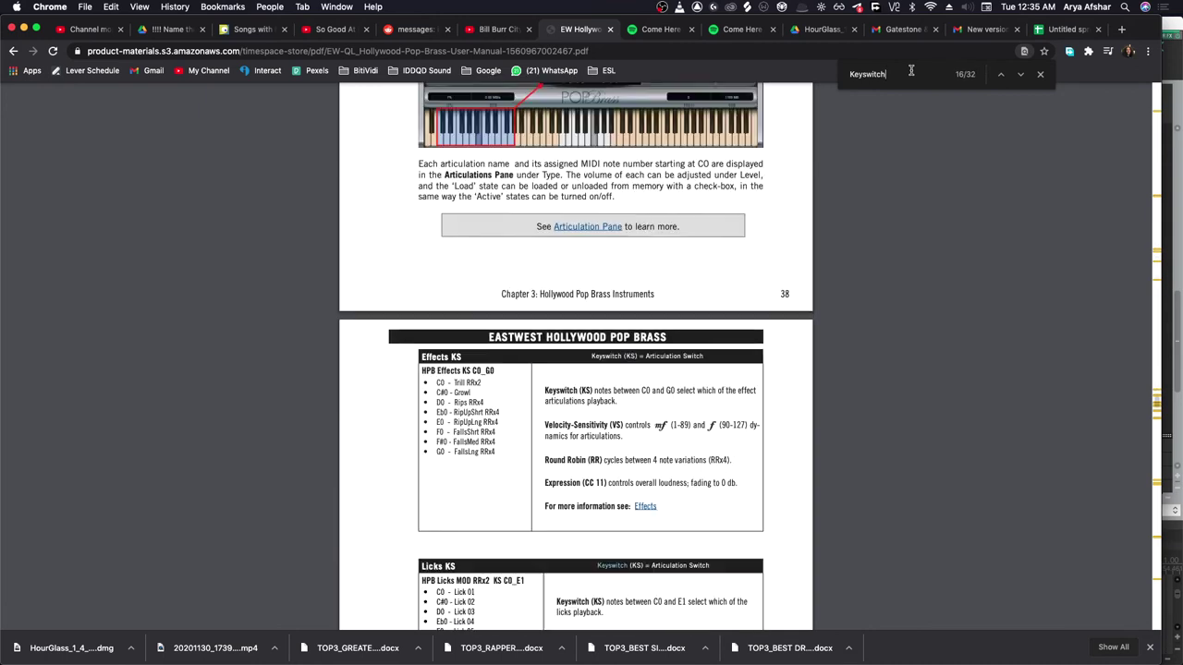
scroll(591, 351, "down", 3)
Copy the Effects KS list and paste it as values only into B1.
left_click_drag(435, 222, 505, 296)
key("super+9")
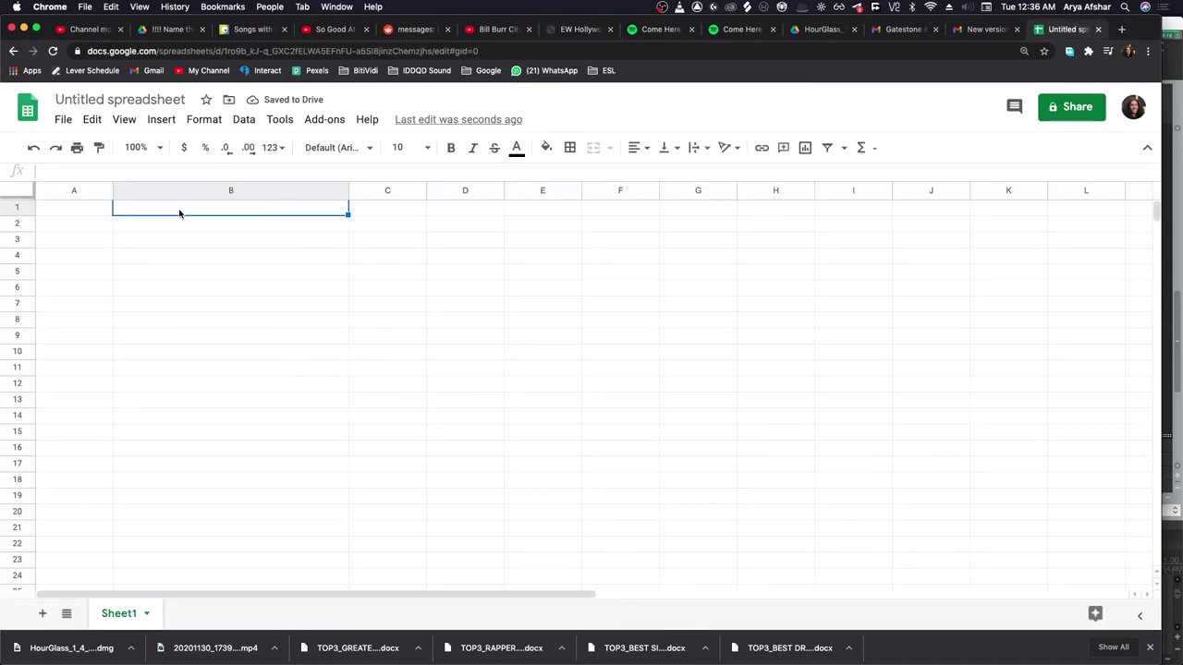
right_click(180, 213)
mouse_move(182, 216)
left_click(379, 223)
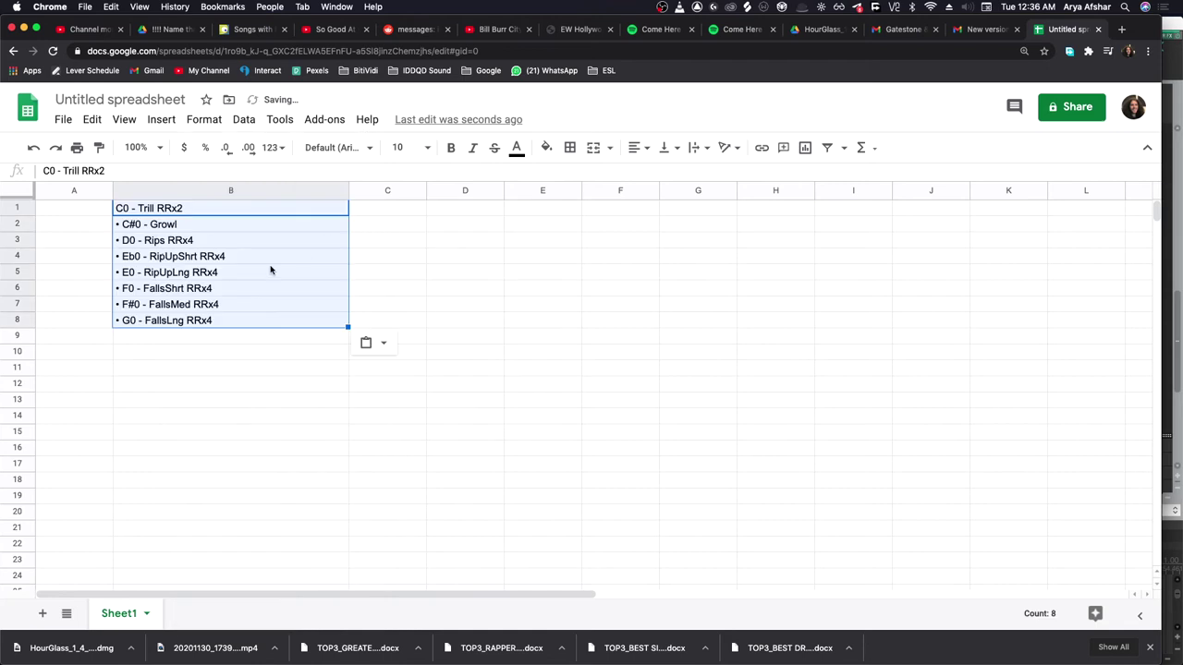
left_click(166, 349)
Number column A from 24 to 31 beside the eight keyswitch names.
left_click(74, 207)
type("24")
key("Return")
type("2")
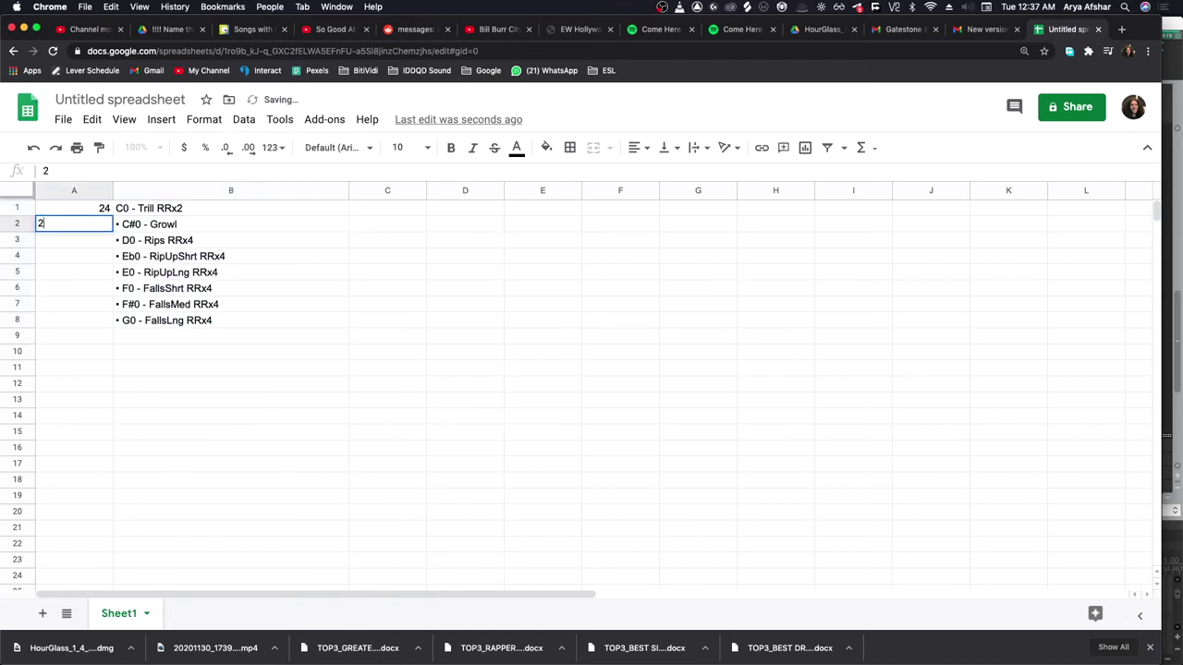
type("5")
left_click(79, 287)
left_click_drag(109, 211, 113, 320)
key("super+Tab")
key("super+a")
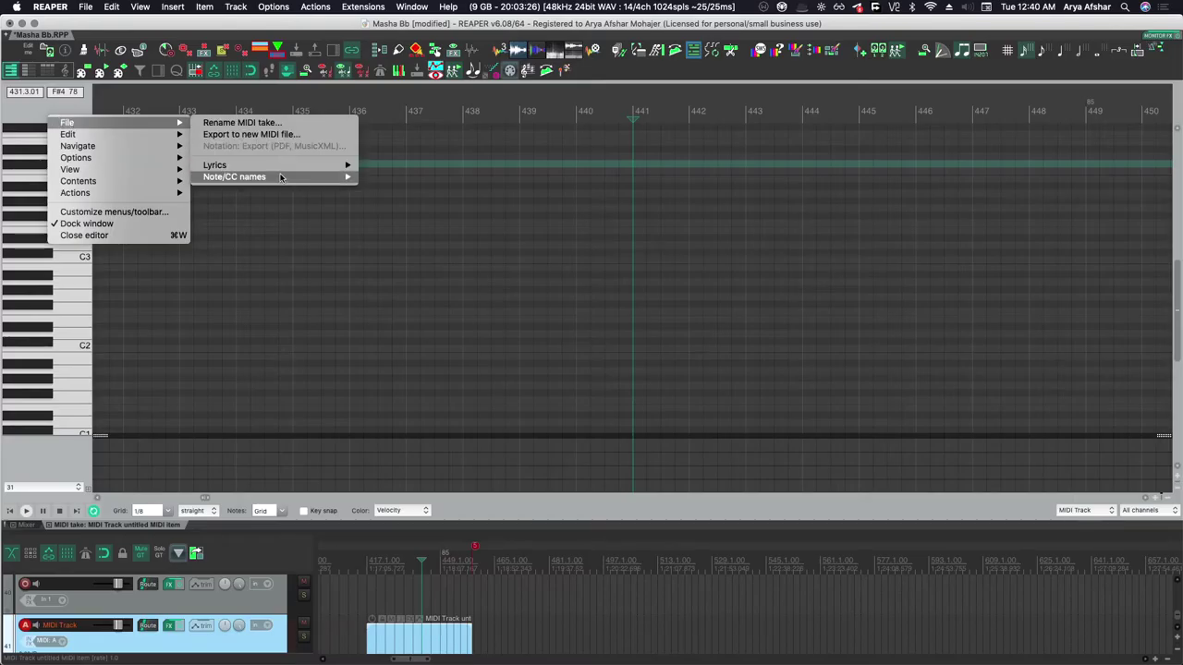
Load the Pop Brass Effects map file so keys read Trill, Growl through FallsLng.
mouse_move(282, 177)
mouse_move(431, 192)
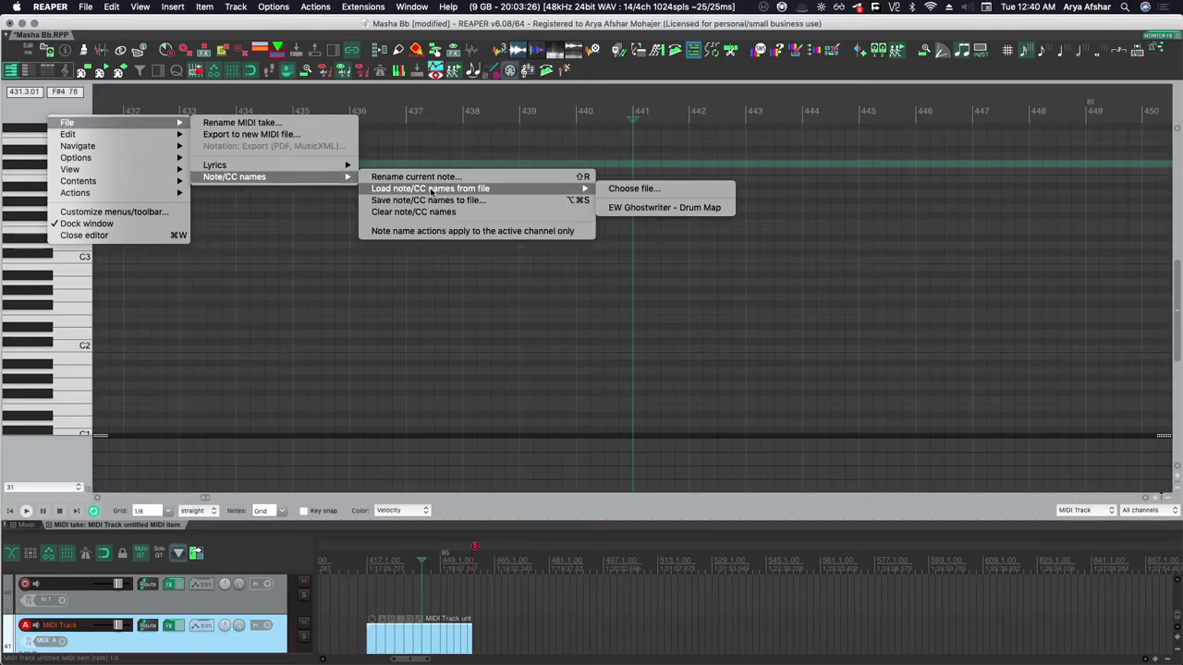
left_click(638, 189)
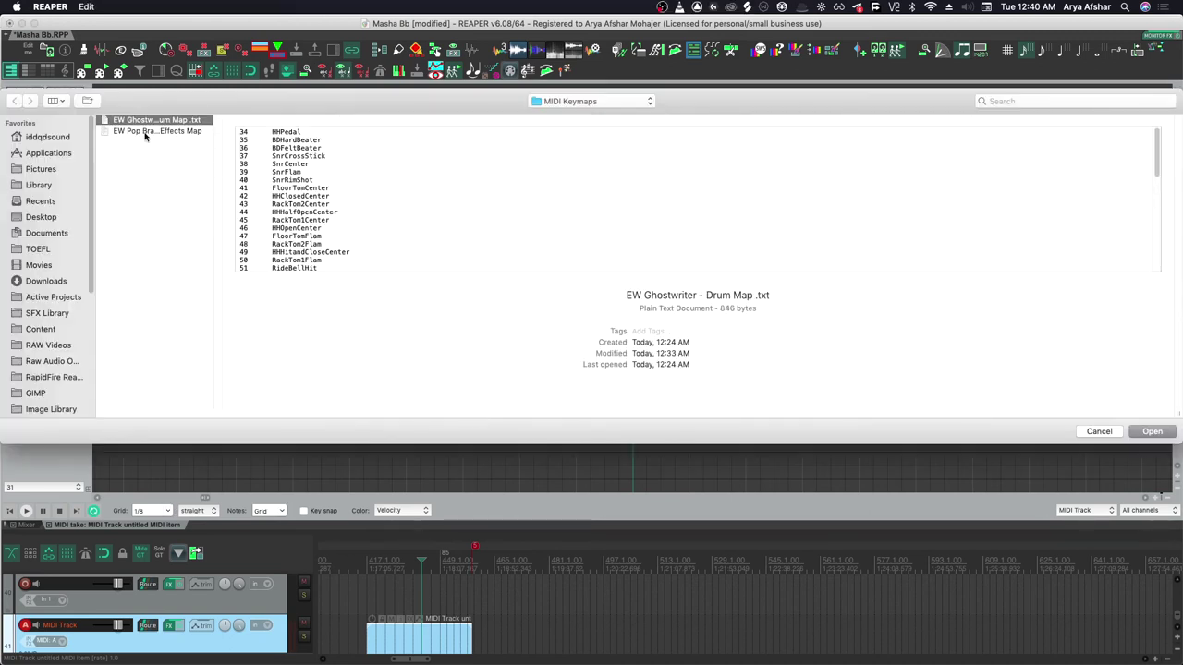
left_click(145, 132)
left_click(1152, 431)
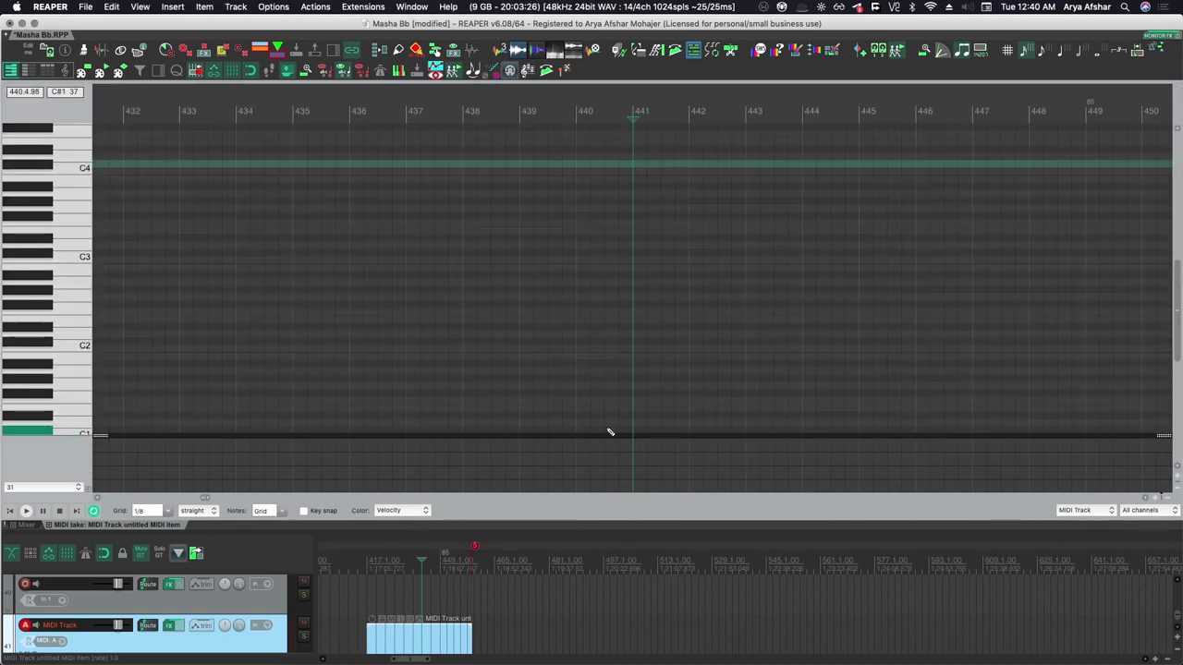
scroll(69, 322, "down", 5)
scroll(69, 322, "down", 3)
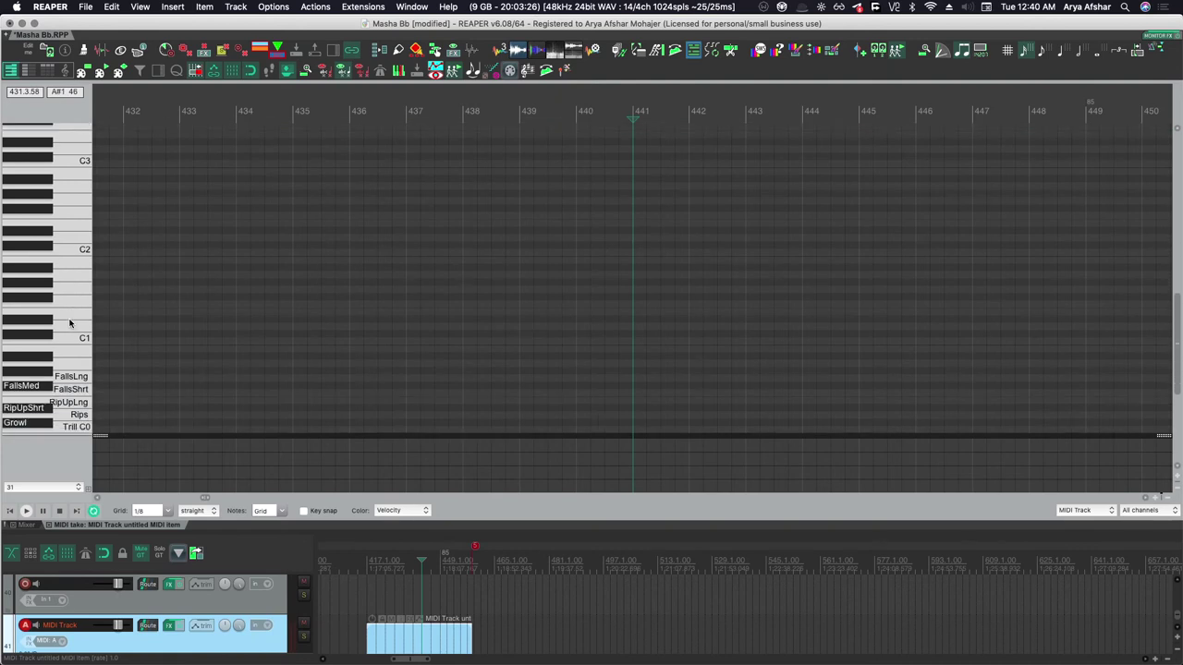